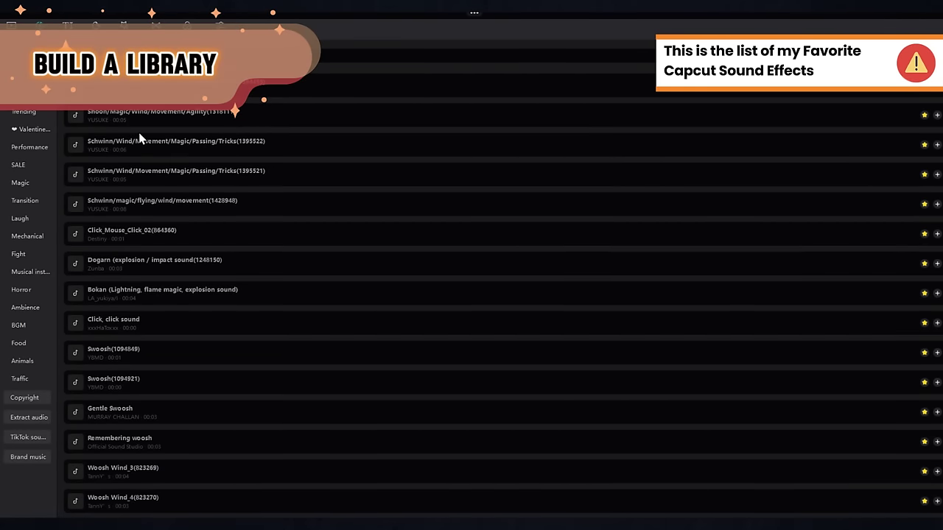
Scroll through the favourited sounds: swooshes, a whip, an electric shock, a bass drum and a squeaky duck
{"action": "scroll", "coordinate": [139, 136], "scroll_direction": "down", "scroll_amount": 9}
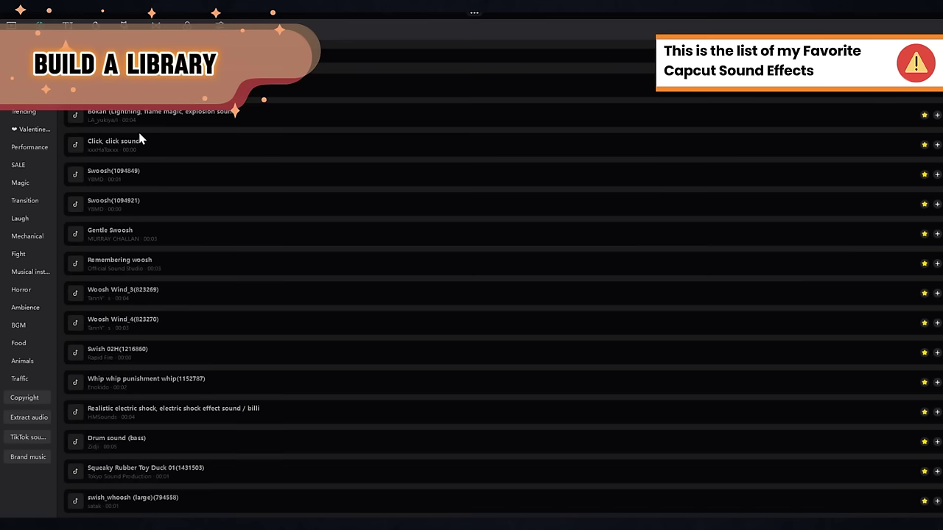
{"action": "scroll", "coordinate": [137, 138], "scroll_direction": "down", "scroll_amount": 2}
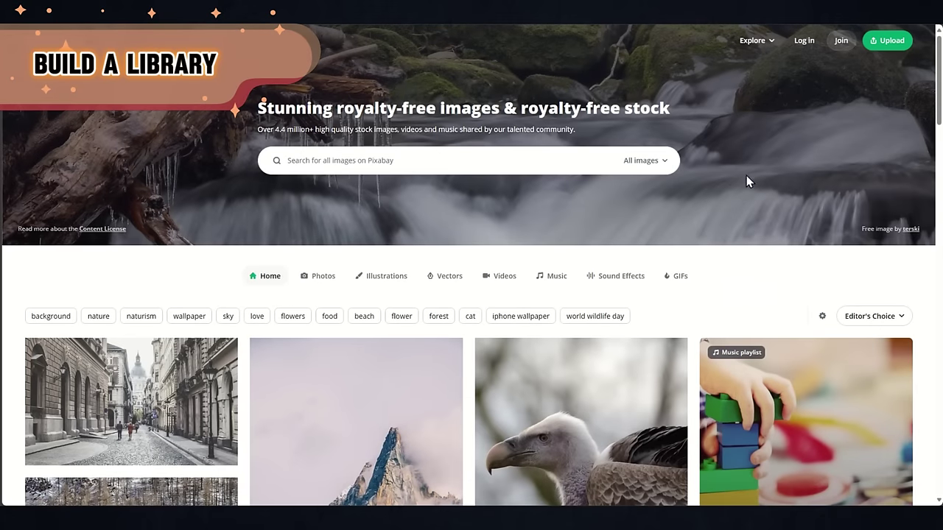
Search Pixabay's Sound Effects category for 'cinematic' and scroll through the results
{"action": "left_click", "coordinate": [651, 163]}
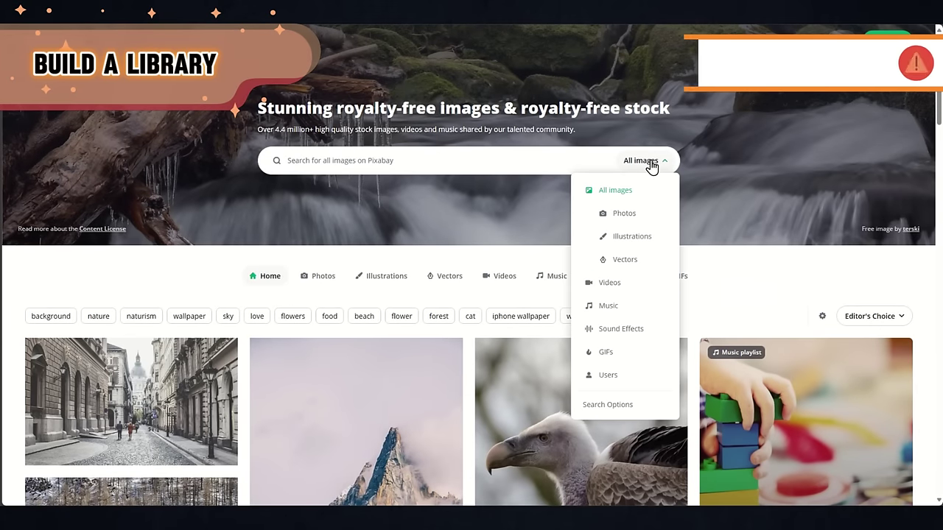
{"action": "left_click", "coordinate": [621, 330]}
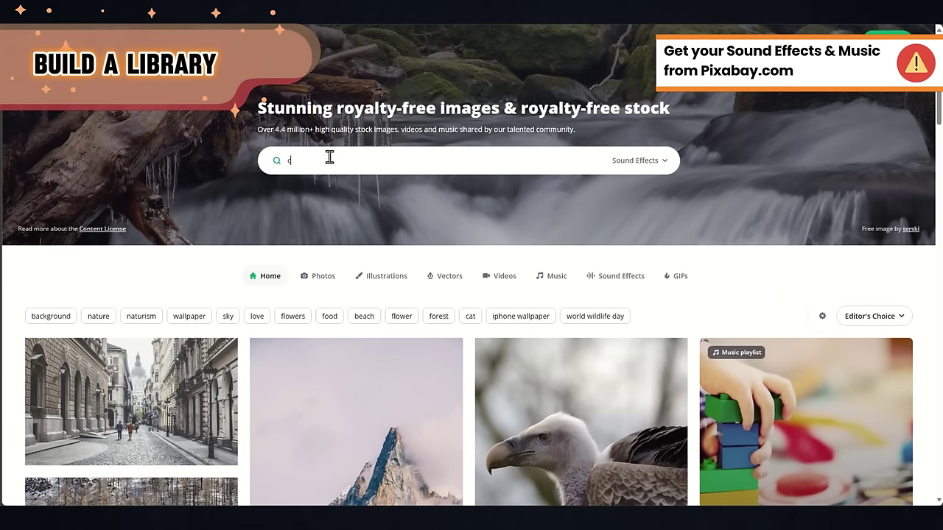
{"action": "left_click", "coordinate": [329, 158]}
{"action": "type", "text": "cinema"}
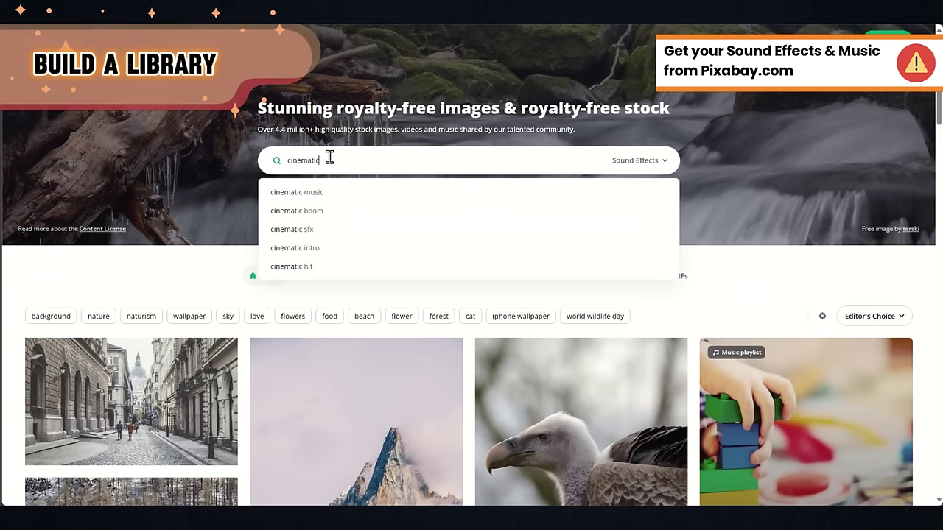
{"action": "type", "text": "tic"}
{"action": "key", "text": "Return"}
{"action": "scroll", "coordinate": [309, 226], "scroll_direction": "down", "scroll_amount": 3}
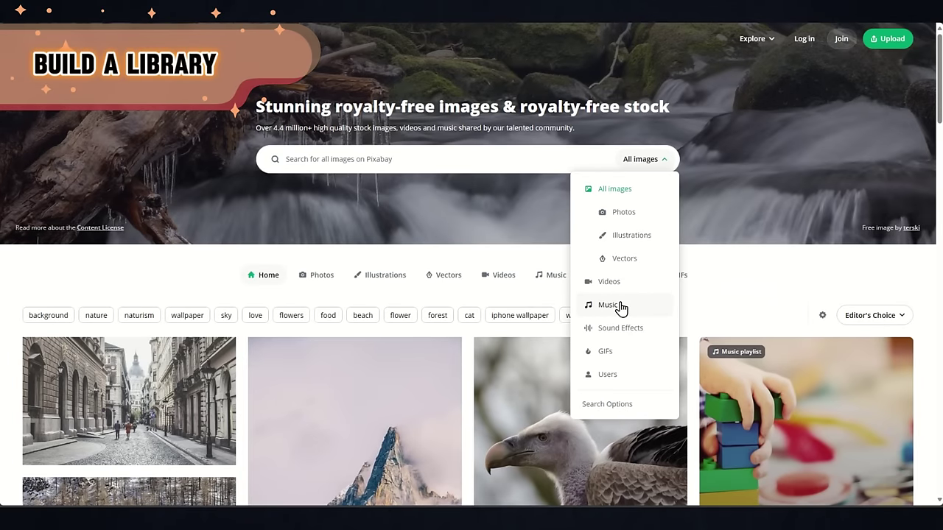
Search Pixabay Music for 'cinematic' and check the tracks' Content ID notices
{"action": "left_click", "coordinate": [621, 308]}
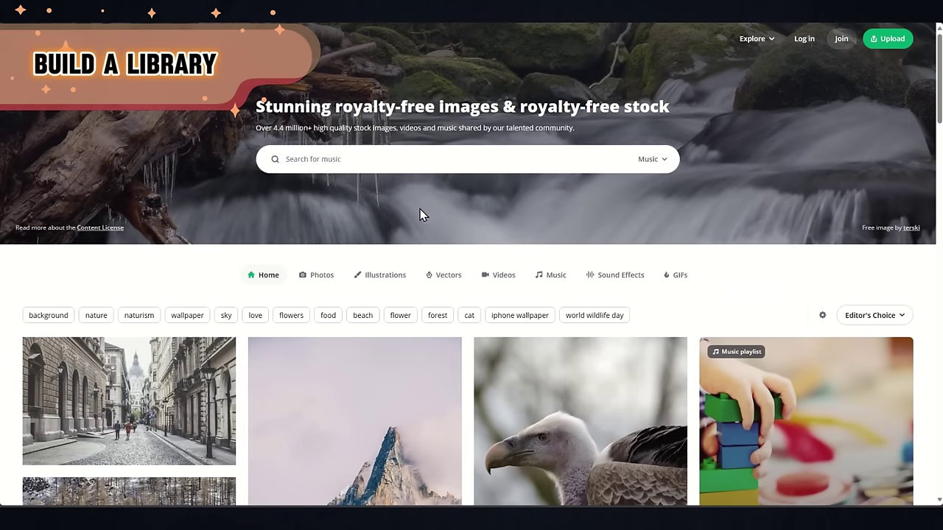
{"action": "type", "text": "cinematic"}
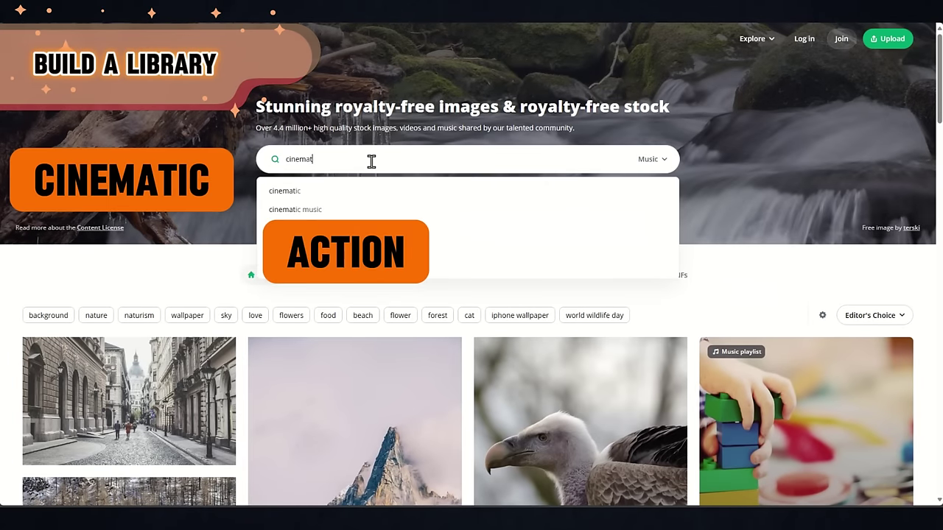
{"action": "key", "text": "Return"}
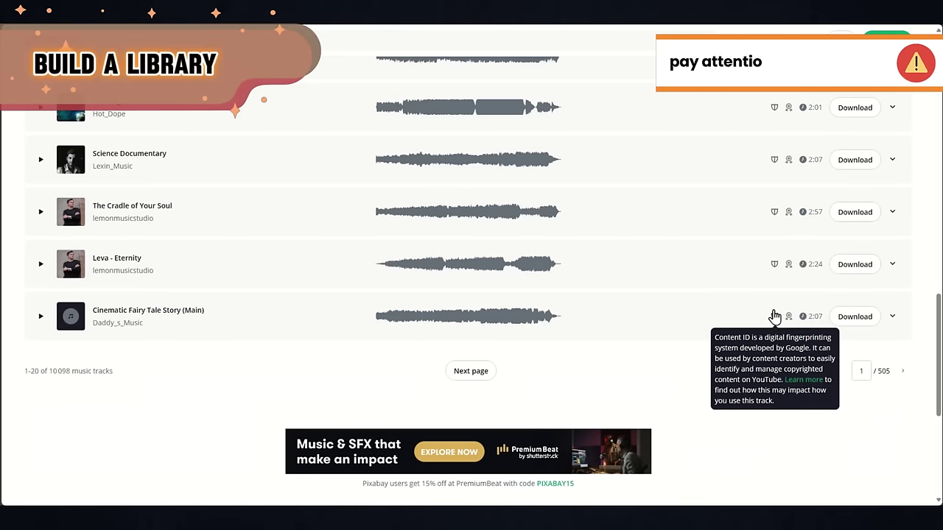
{"action": "mouse_move", "coordinate": [775, 263]}
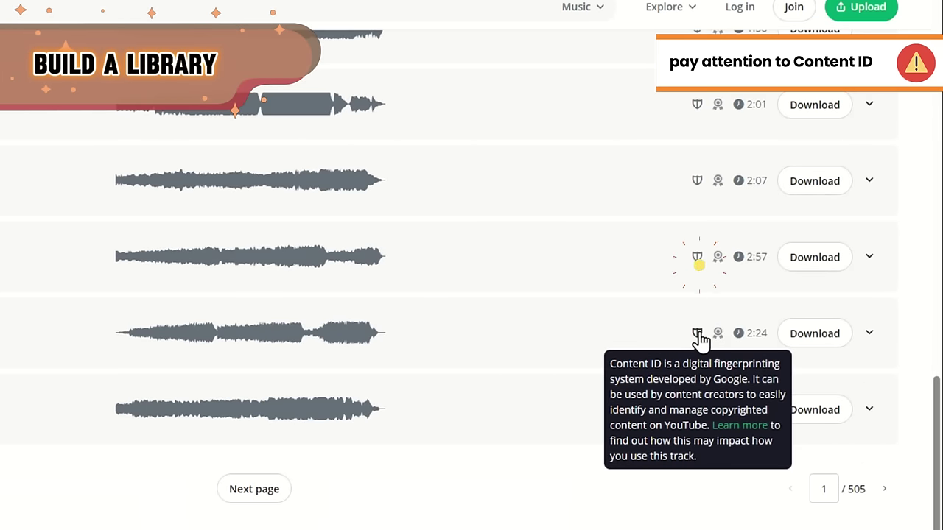
{"action": "mouse_move", "coordinate": [700, 110]}
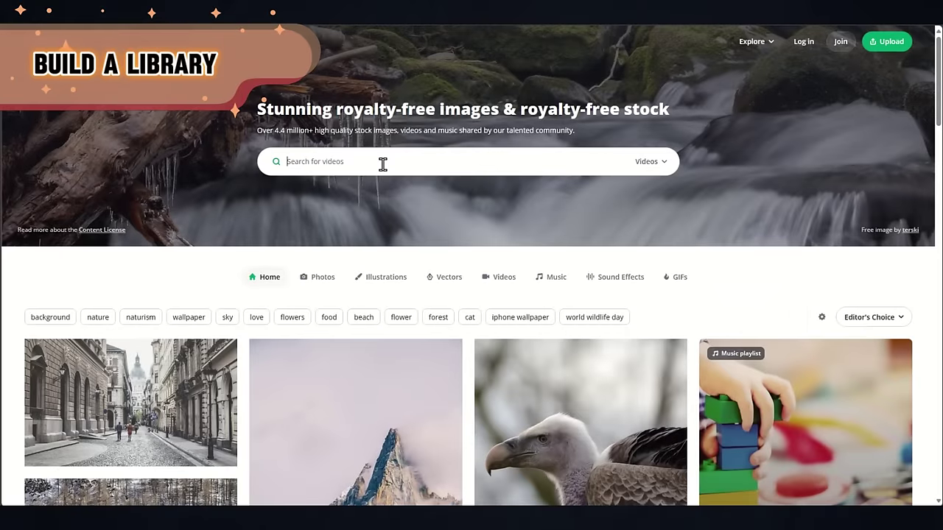
Search Pixabay videos for 'man thinking' footage
{"action": "left_click", "coordinate": [381, 162]}
{"action": "type", "text": "man thinkinh"}
{"action": "key", "text": "Return"}
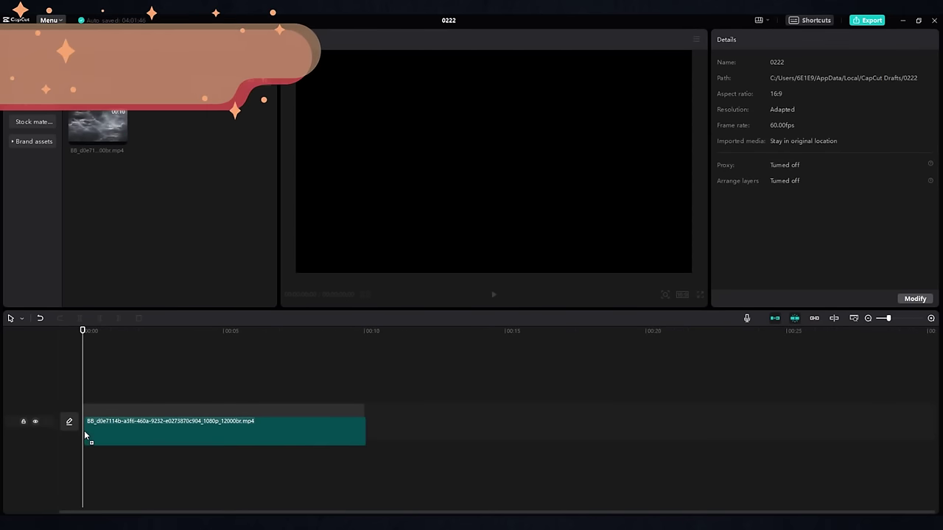
Play and pause the storm-cloud clip preview, then dismiss the keyframe tip
{"action": "left_click", "coordinate": [497, 301]}
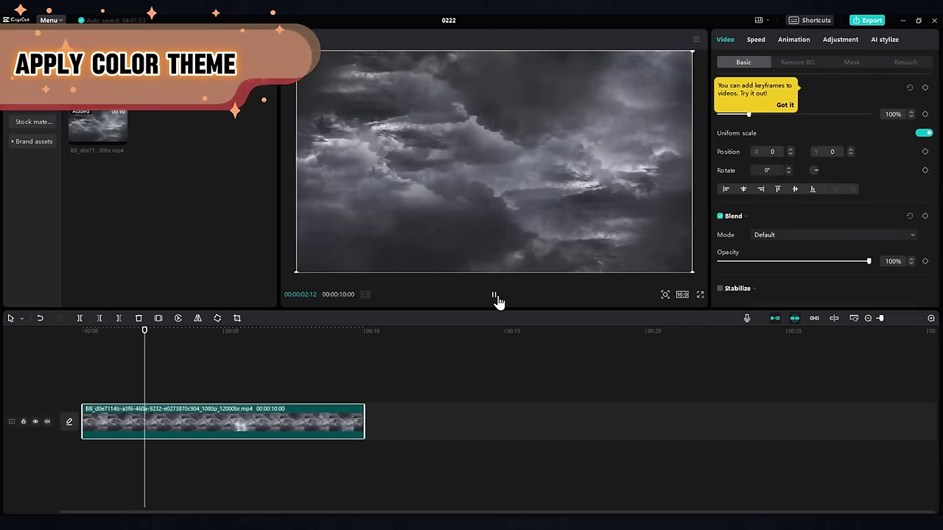
{"action": "left_click", "coordinate": [497, 300]}
{"action": "left_click", "coordinate": [786, 105]}
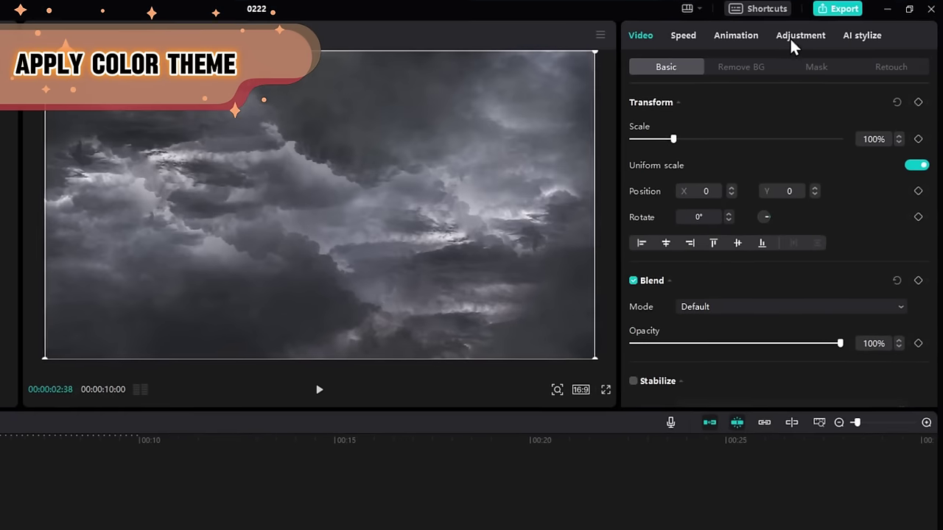
Adjust the clouds' temperature, tint and saturation at the start, then move to 00:00:07:07
{"action": "left_click", "coordinate": [840, 39]}
{"action": "scroll", "coordinate": [799, 236], "scroll_direction": "down", "scroll_amount": 5}
{"action": "scroll", "coordinate": [788, 203], "scroll_direction": "up", "scroll_amount": 5}
{"action": "mouse_move", "coordinate": [735, 297]}
{"action": "left_mouse_down"}
{"action": "mouse_move", "coordinate": [692, 297]}
{"action": "mouse_move", "coordinate": [739, 298]}
{"action": "left_mouse_up"}
{"action": "left_click_drag", "start_coordinate": [661, 331], "coordinate": [734, 330]}
{"action": "mouse_move", "coordinate": [734, 361]}
{"action": "left_mouse_down"}
{"action": "mouse_move", "coordinate": [638, 362]}
{"action": "mouse_move", "coordinate": [726, 364]}
{"action": "left_mouse_up"}
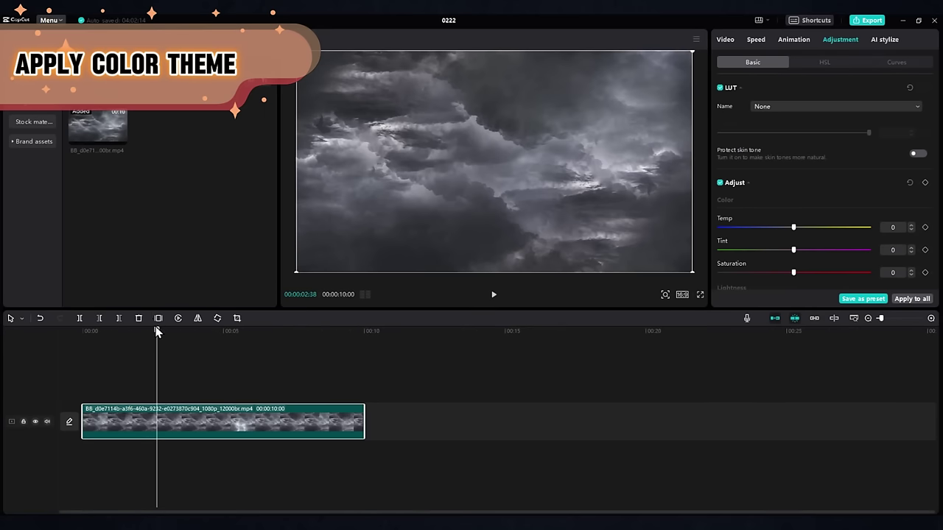
{"action": "left_click_drag", "start_coordinate": [156, 331], "coordinate": [87, 344]}
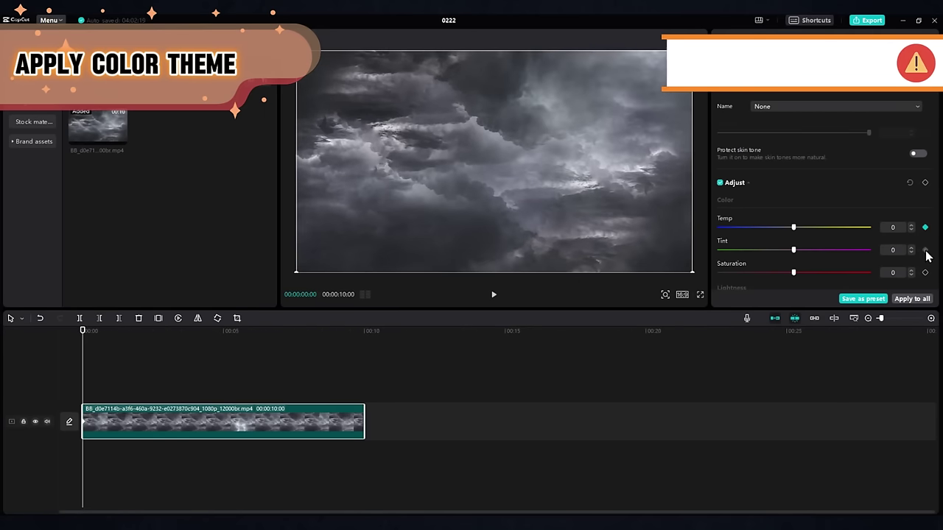
{"action": "left_click", "coordinate": [283, 359]}
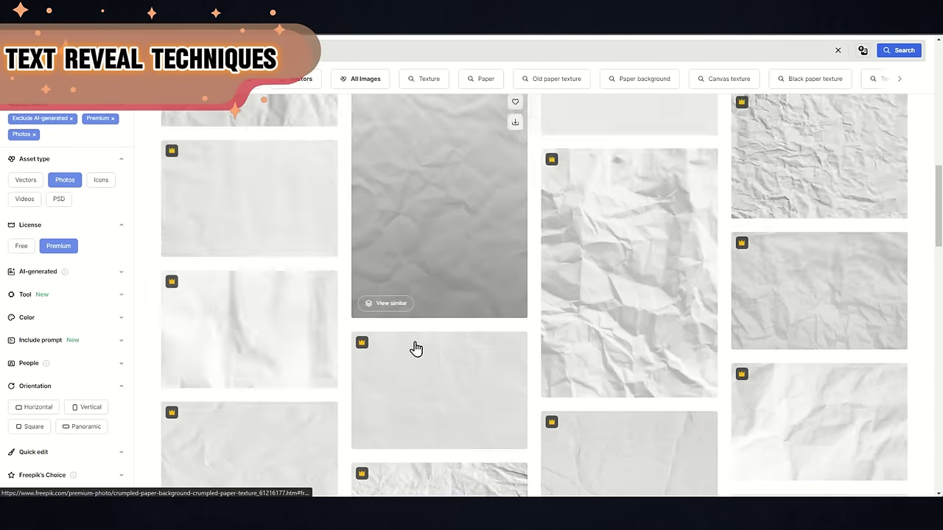
{"action": "scroll", "coordinate": [416, 349], "scroll_direction": "down", "scroll_amount": 2}
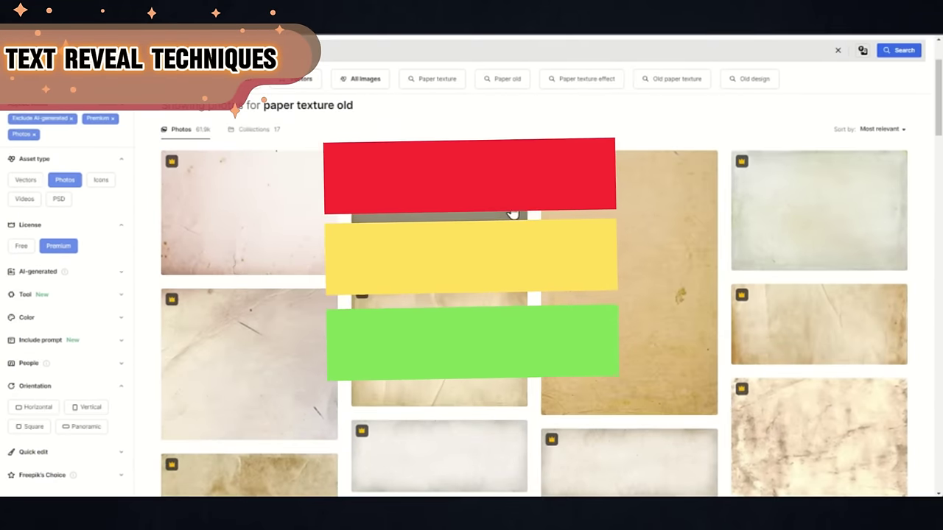
Put the vintage old paper texture image from Freepik onto the CapCut timeline
{"action": "left_click_drag", "start_coordinate": [165, 129], "coordinate": [84, 406]}
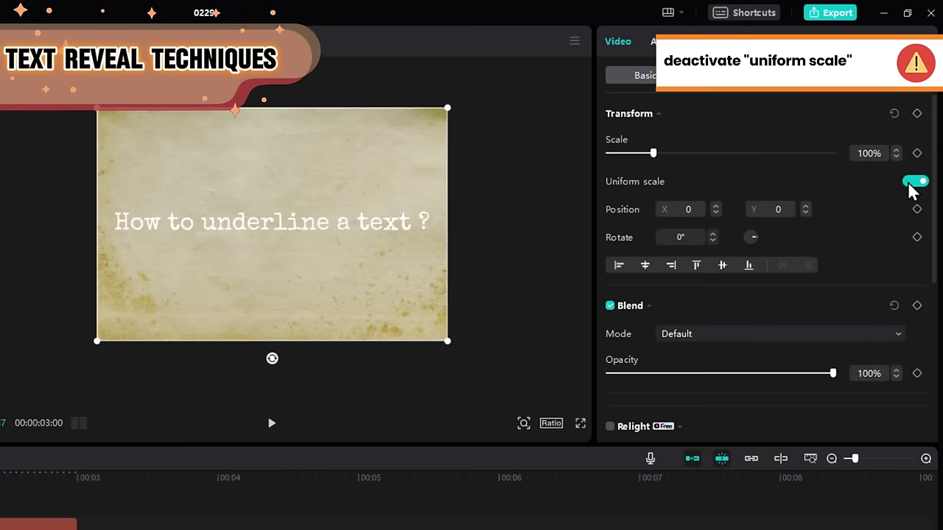
Turn off Uniform scale and give the title text a Typewriter entrance animation
{"action": "left_click", "coordinate": [924, 134]}
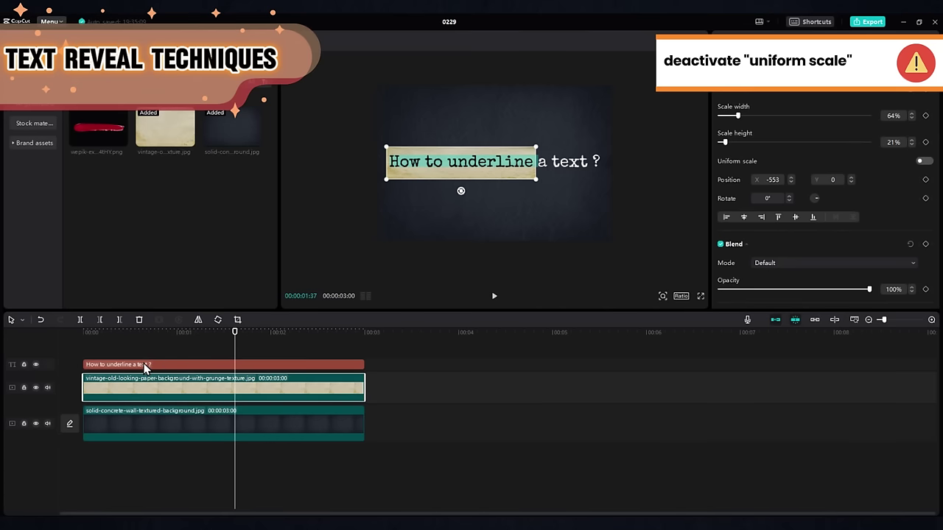
{"action": "left_click", "coordinate": [145, 368]}
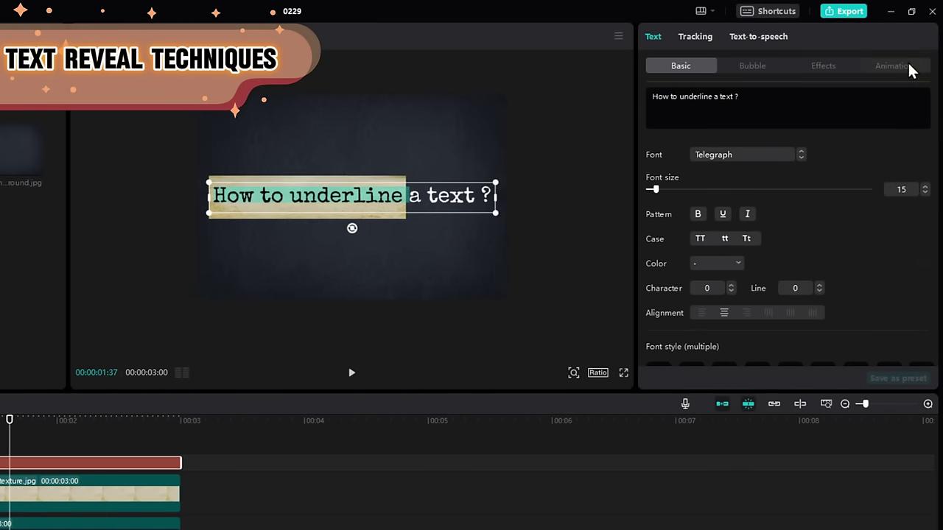
{"action": "left_click", "coordinate": [906, 63]}
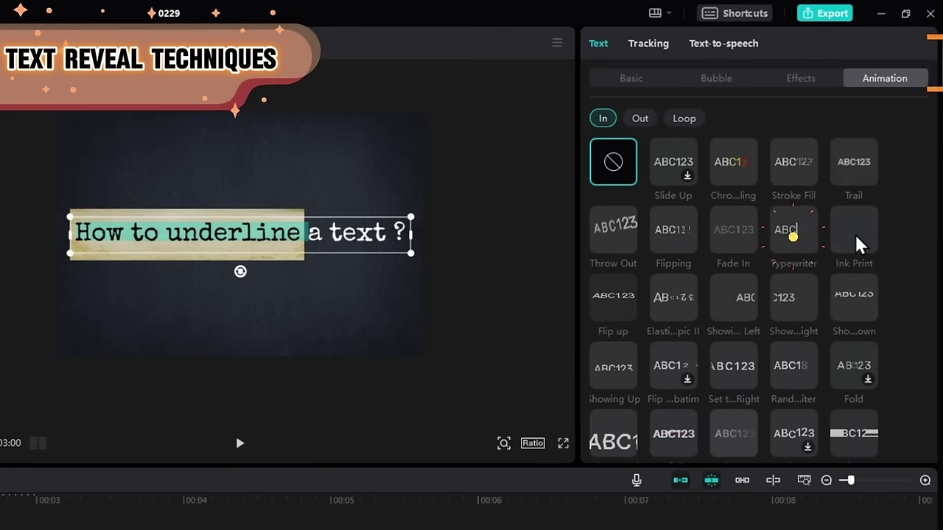
{"action": "left_click", "coordinate": [810, 201]}
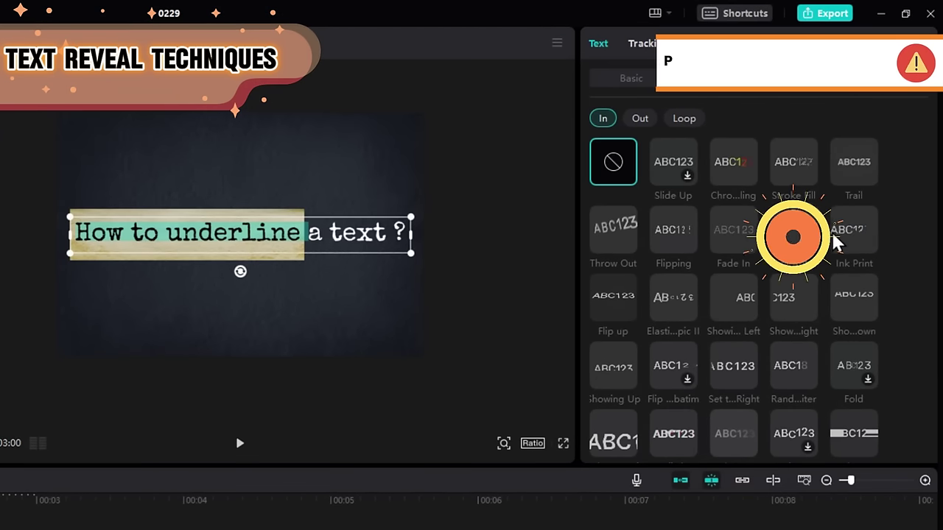
{"action": "left_click", "coordinate": [796, 230]}
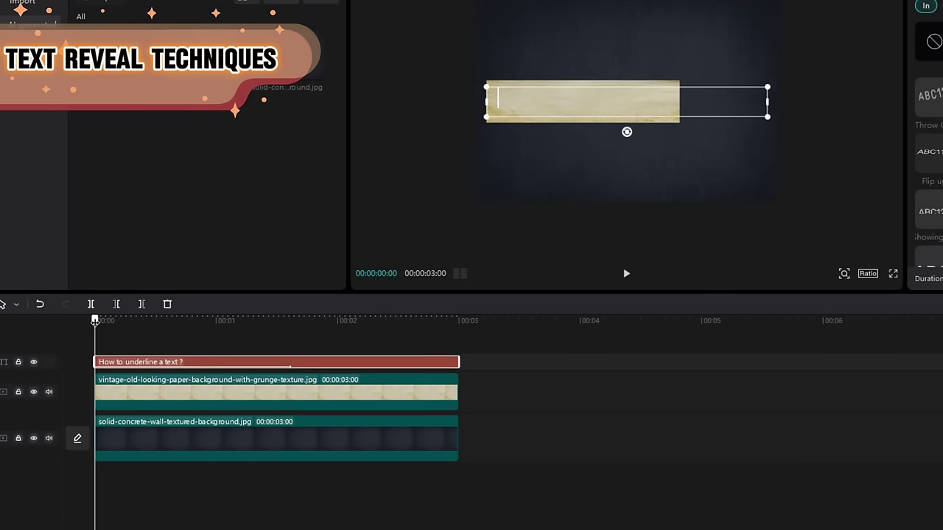
Add a vertical Horizontal-mask to the paper strip, keyframe it, and slide it to reveal 'How to' at 00:00:00:50
{"action": "left_click", "coordinate": [125, 395]}
{"action": "left_click", "coordinate": [825, 23]}
{"action": "left_click", "coordinate": [720, 91]}
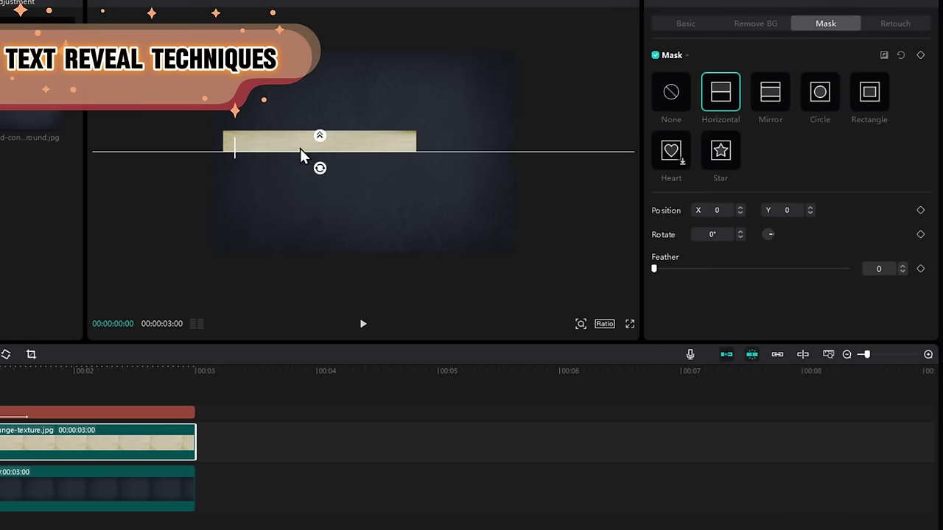
{"action": "left_click_drag", "start_coordinate": [320, 167], "coordinate": [217, 182]}
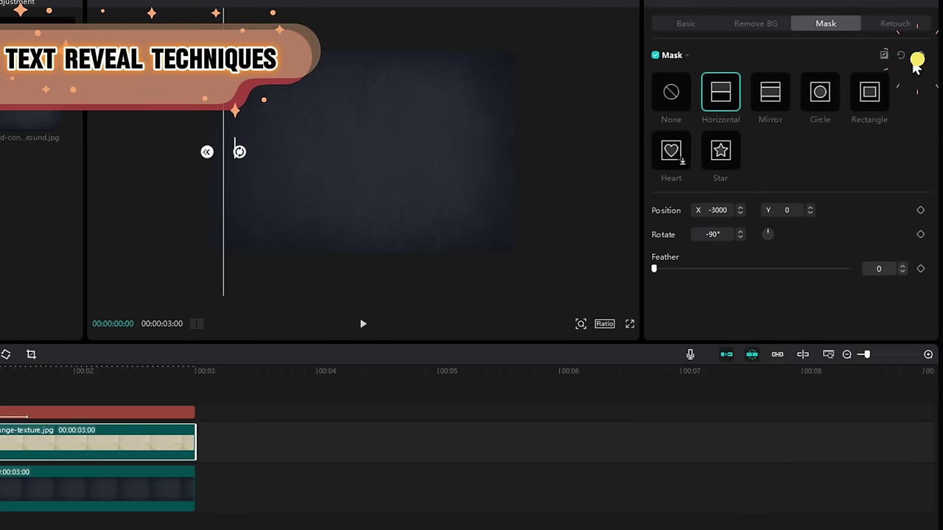
{"action": "left_click", "coordinate": [917, 60]}
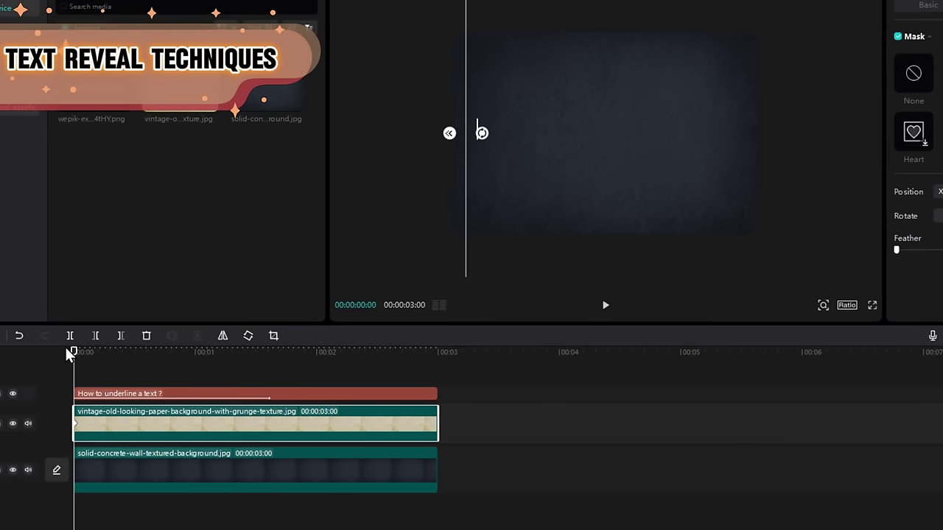
{"action": "left_click_drag", "start_coordinate": [68, 354], "coordinate": [108, 353]}
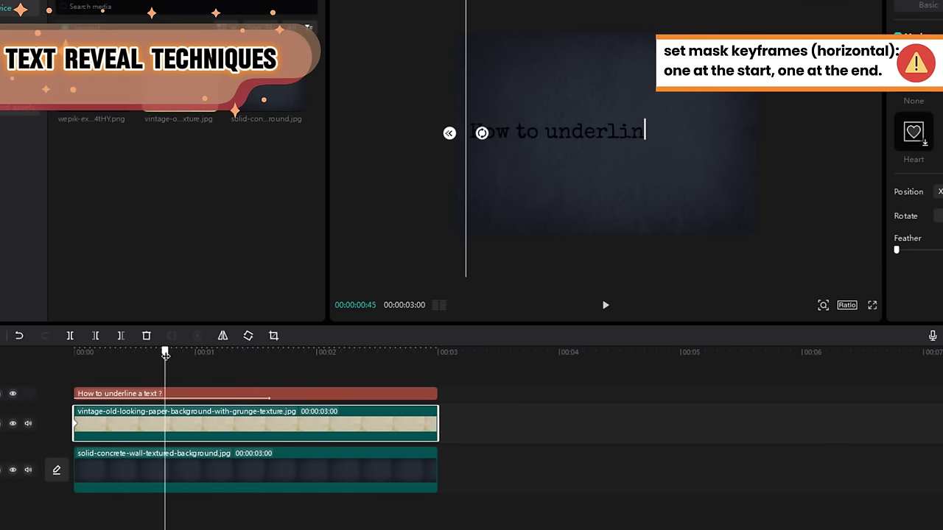
{"action": "left_click_drag", "start_coordinate": [165, 354], "coordinate": [176, 353]}
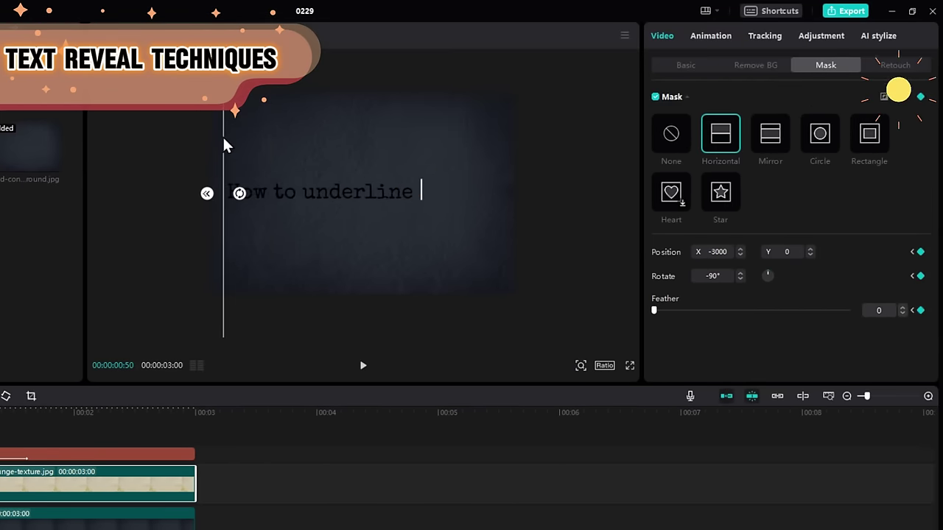
{"action": "left_click_drag", "start_coordinate": [222, 135], "coordinate": [425, 154]}
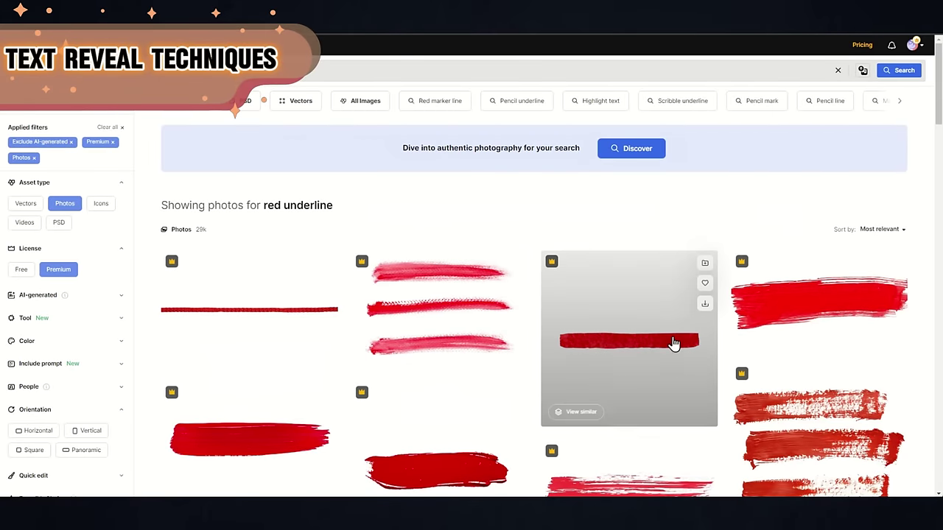
Scroll down the Freepik 'red underline' photo results to find a red brush-stroke underline
{"action": "scroll", "coordinate": [341, 377], "scroll_direction": "down", "scroll_amount": 5}
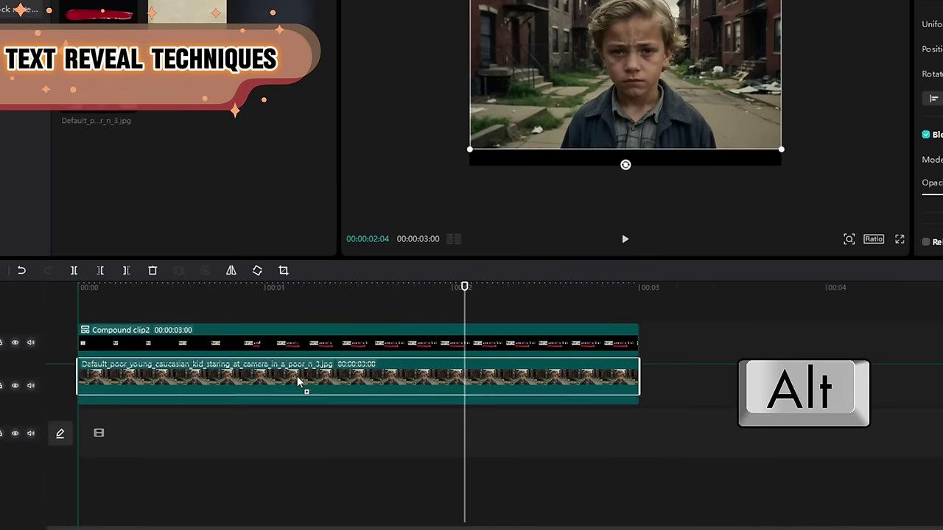
Duplicate the kid image to a top track and cut out the boy with Auto removal
{"action": "left_click_drag", "start_coordinate": [255, 410], "coordinate": [253, 372]}
{"action": "left_click", "coordinate": [763, 46]}
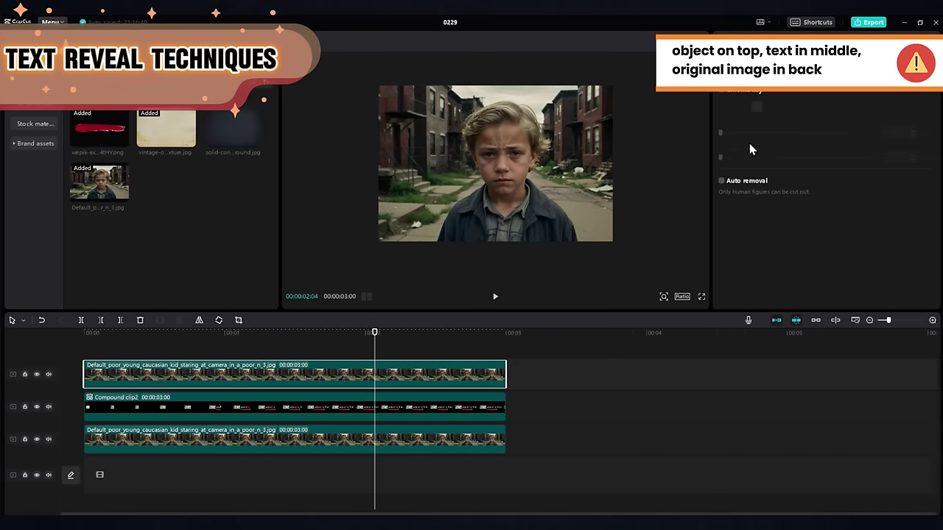
{"action": "left_click", "coordinate": [695, 216]}
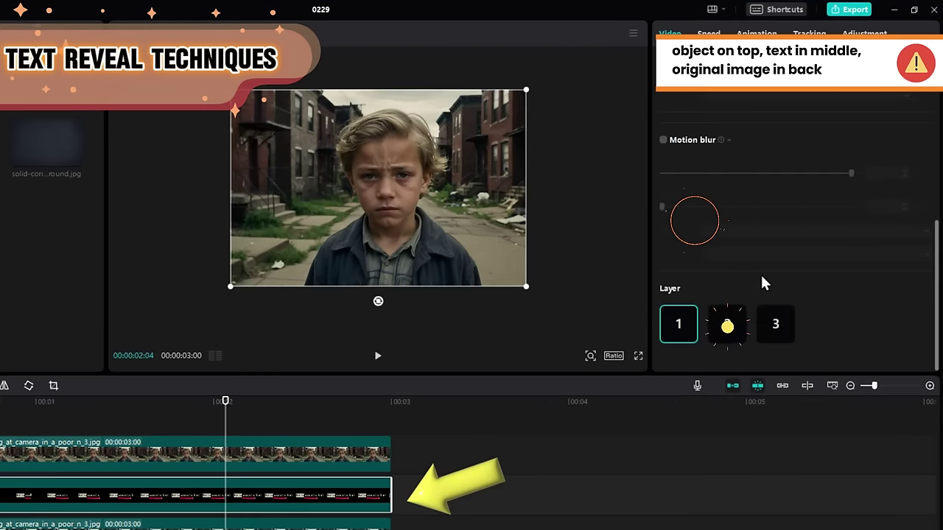
Set the text compound clip to Layer 2, move it higher in frame, and replay the reveal
{"action": "left_click", "coordinate": [727, 324]}
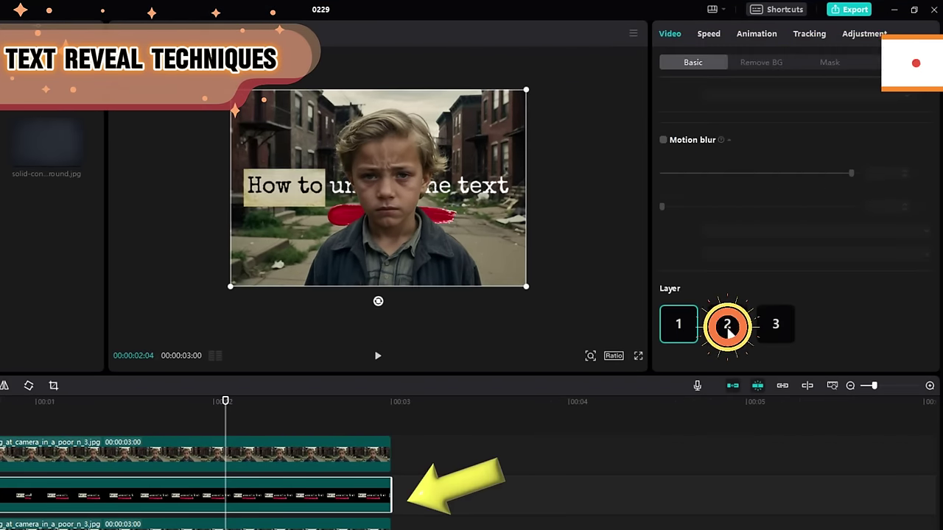
{"action": "left_click_drag", "start_coordinate": [293, 198], "coordinate": [291, 122]}
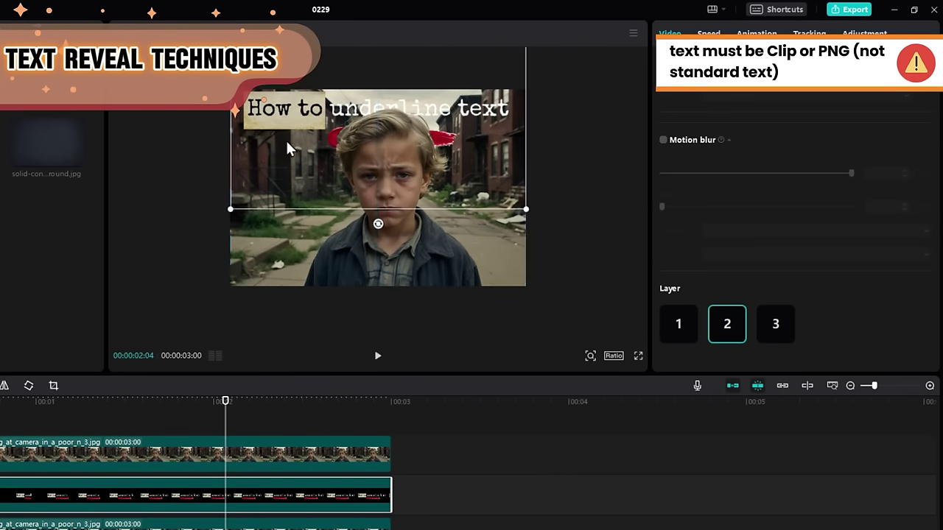
{"action": "left_click_drag", "start_coordinate": [225, 401], "coordinate": [36, 409]}
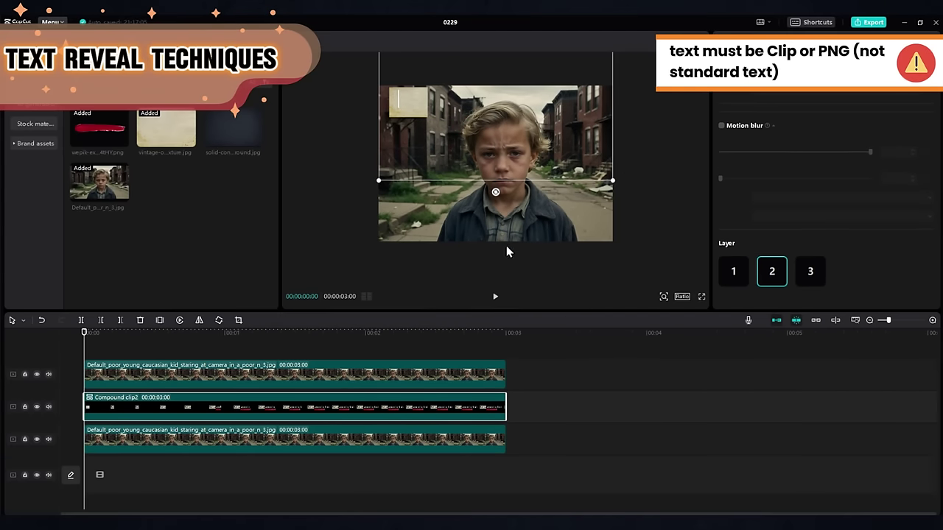
{"action": "left_click", "coordinate": [495, 297]}
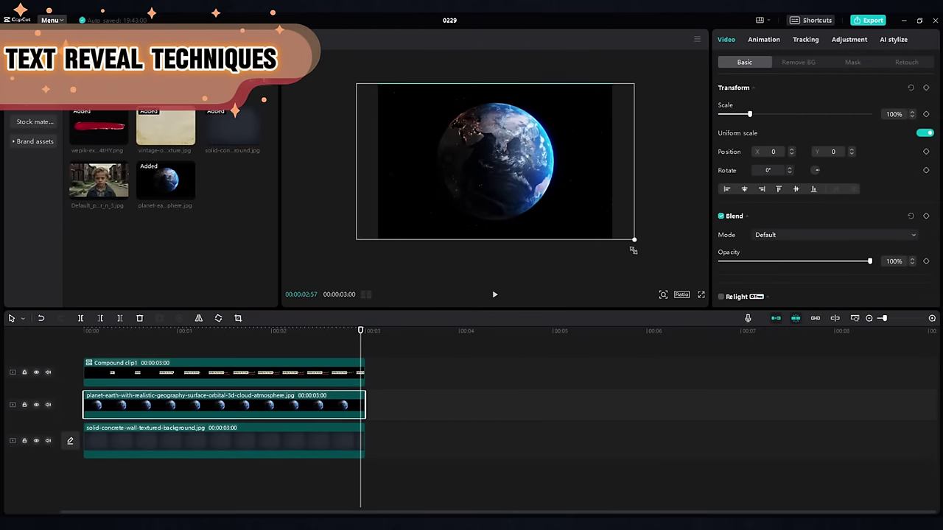
Duplicate the earth clip to a top track and give it an enlarged Circle mask covering the planet
{"action": "left_click_drag", "start_coordinate": [218, 411], "coordinate": [221, 356]}
{"action": "left_click", "coordinate": [855, 63]}
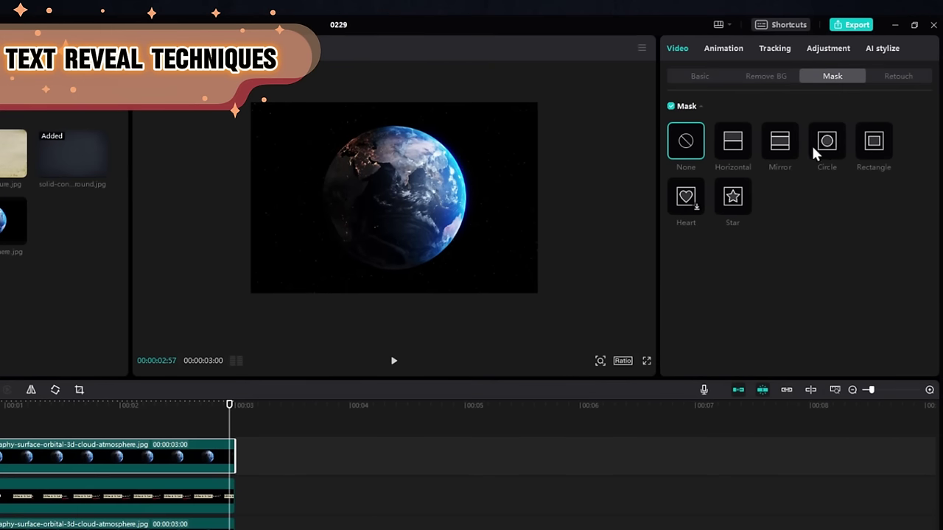
{"action": "left_click", "coordinate": [842, 123]}
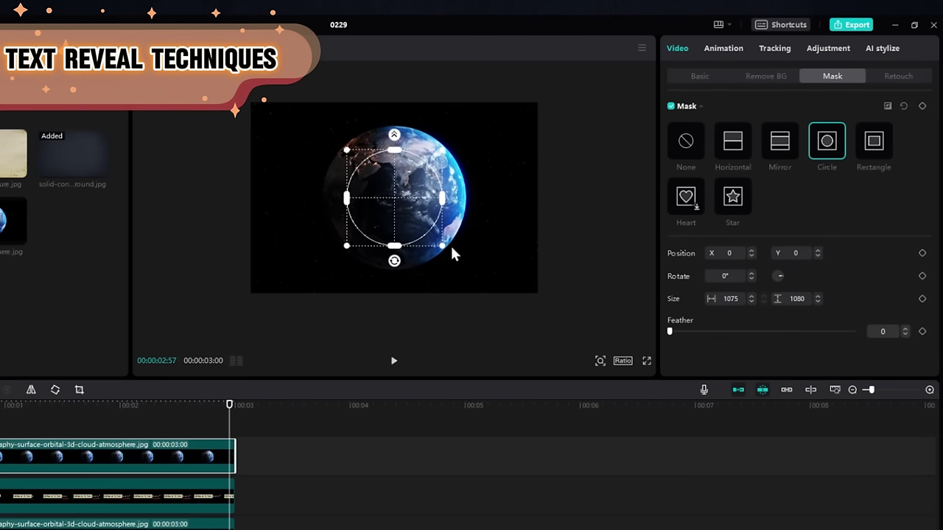
{"action": "left_click_drag", "start_coordinate": [445, 249], "coordinate": [467, 266]}
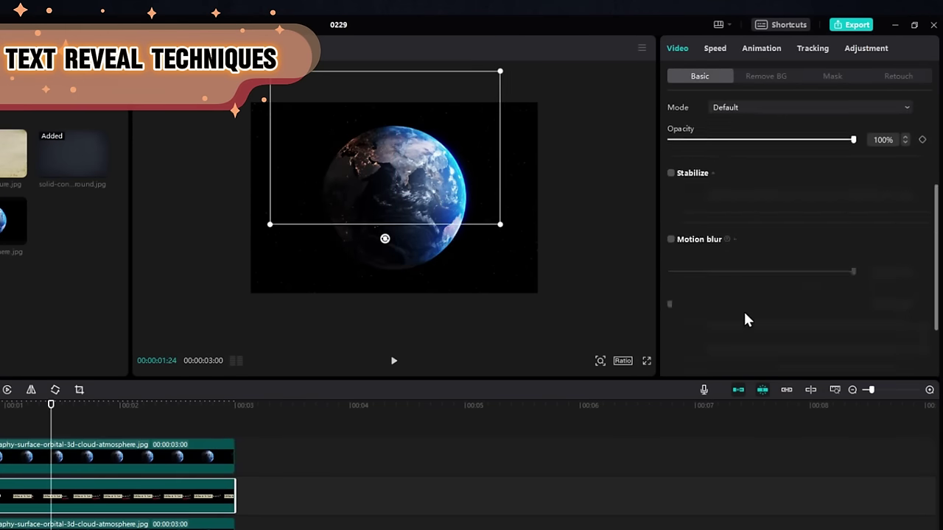
Enlarge the underline text, shift it up and right, and scale it down at the clip start
{"action": "scroll", "coordinate": [745, 320], "scroll_direction": "down", "scroll_amount": 3}
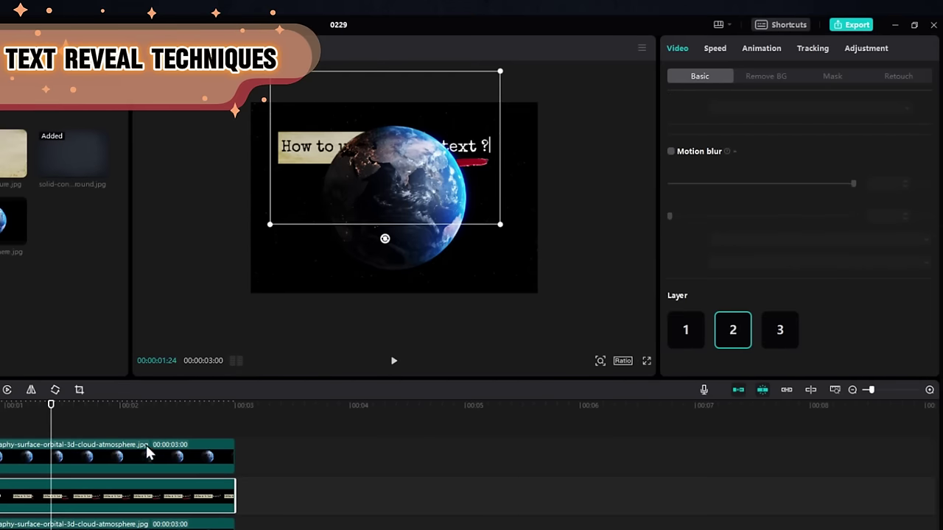
{"action": "left_click_drag", "start_coordinate": [501, 222], "coordinate": [530, 243]}
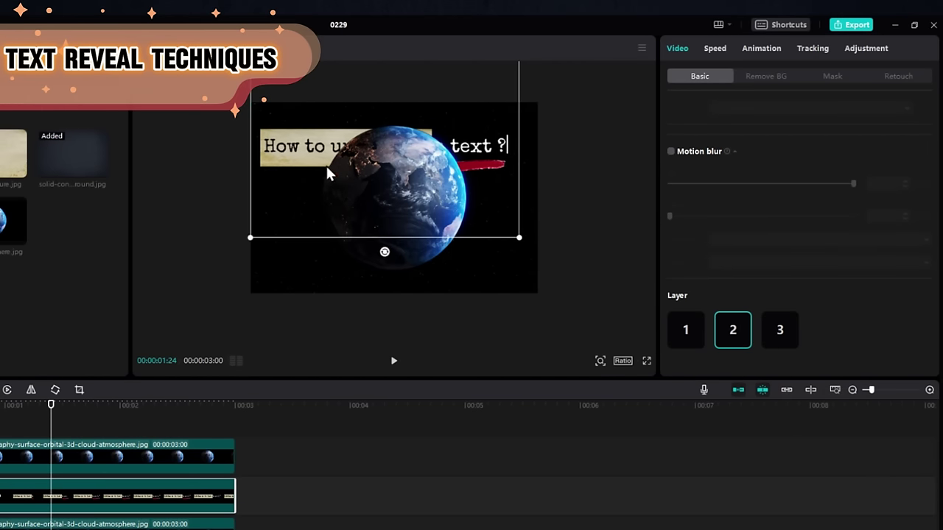
{"action": "left_click_drag", "start_coordinate": [328, 173], "coordinate": [342, 155]}
{"action": "key", "text": "Home"}
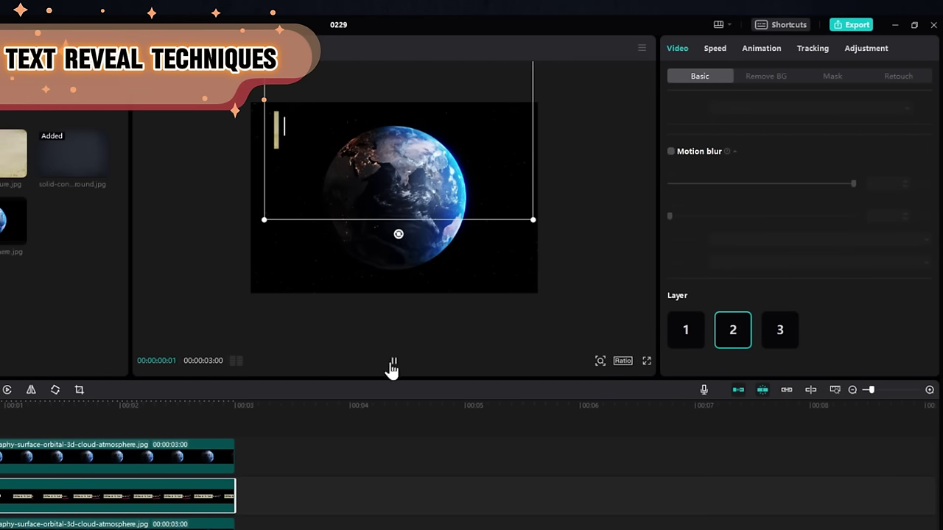
{"action": "left_click", "coordinate": [394, 364]}
{"action": "key", "text": "Home"}
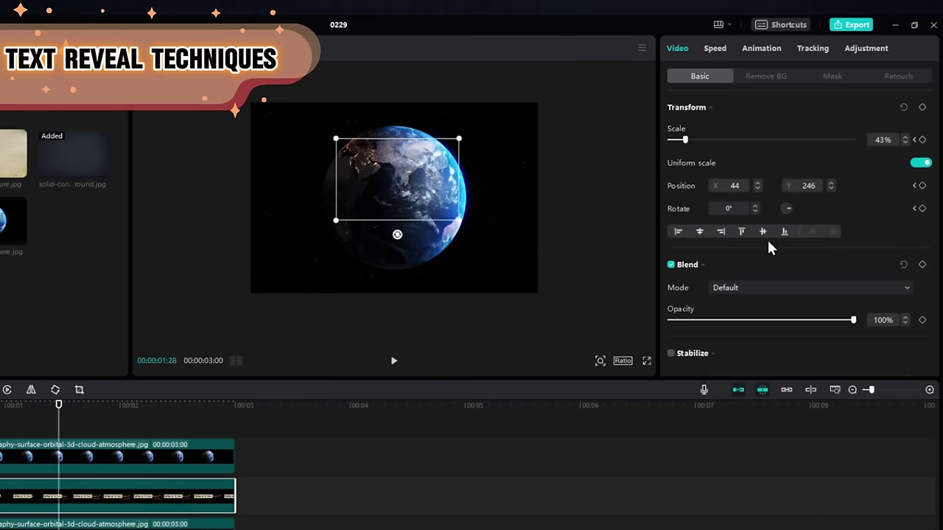
{"action": "left_click_drag", "start_coordinate": [463, 222], "coordinate": [467, 246]}
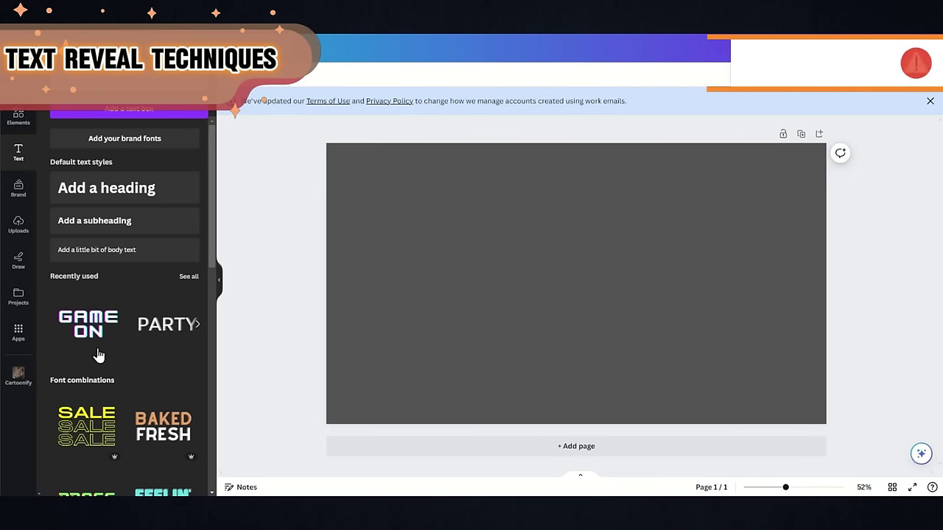
Give the 'HOT TO UNDERLINE TEXT?' heading the Glitch effect and Curve shape, nudging it down
{"action": "scroll", "coordinate": [98, 355], "scroll_direction": "down", "scroll_amount": 2}
{"action": "scroll", "coordinate": [98, 355], "scroll_direction": "down", "scroll_amount": 2}
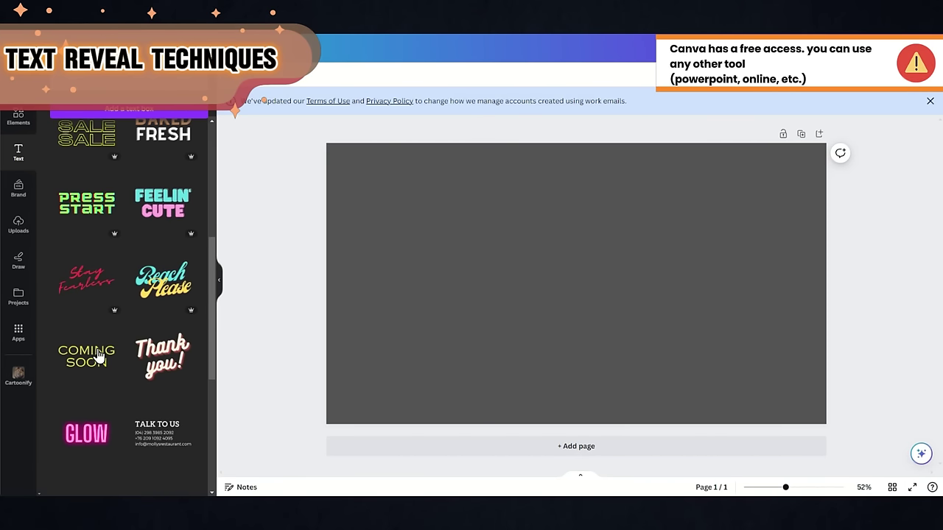
{"action": "scroll", "coordinate": [98, 354], "scroll_direction": "down", "scroll_amount": 1}
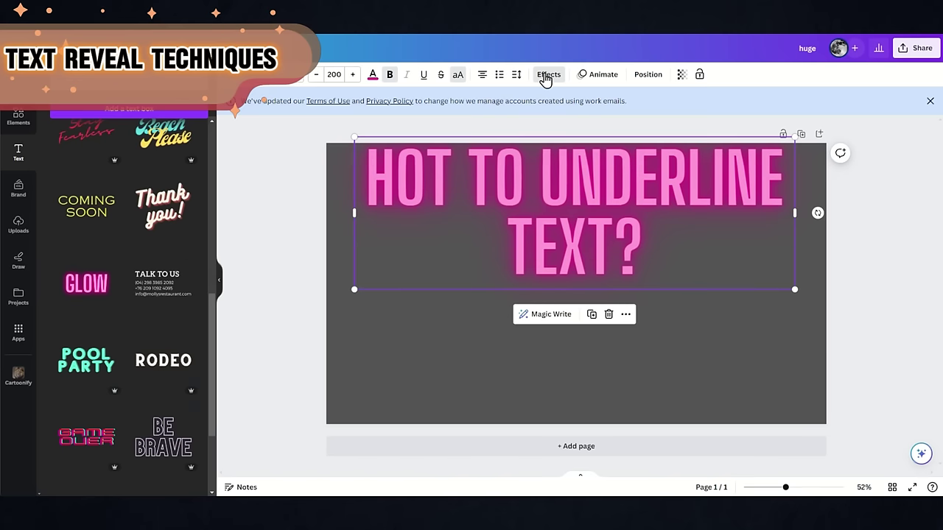
{"action": "left_click", "coordinate": [545, 77]}
{"action": "left_click", "coordinate": [120, 274]}
{"action": "scroll", "coordinate": [120, 294], "scroll_direction": "down", "scroll_amount": 1}
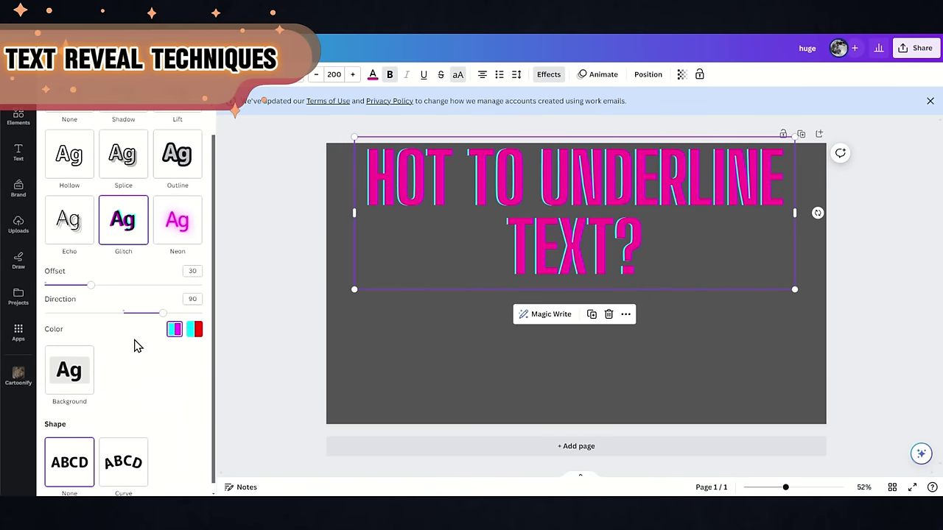
{"action": "left_click", "coordinate": [120, 452]}
{"action": "left_click_drag", "start_coordinate": [538, 209], "coordinate": [539, 231]}
Download the design as a PNG with a transparent background
{"action": "left_click", "coordinate": [906, 74]}
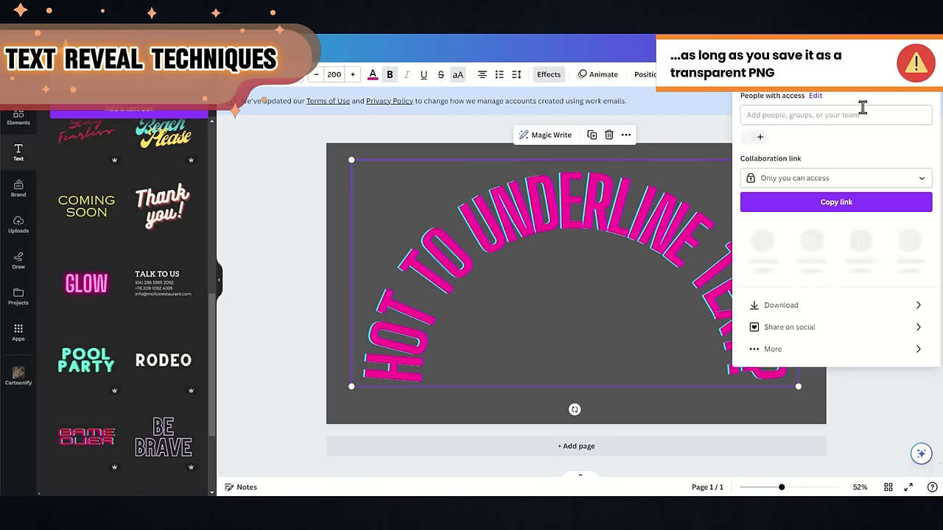
{"action": "left_click", "coordinate": [820, 300]}
{"action": "left_click", "coordinate": [774, 183]}
{"action": "left_click", "coordinate": [803, 237]}
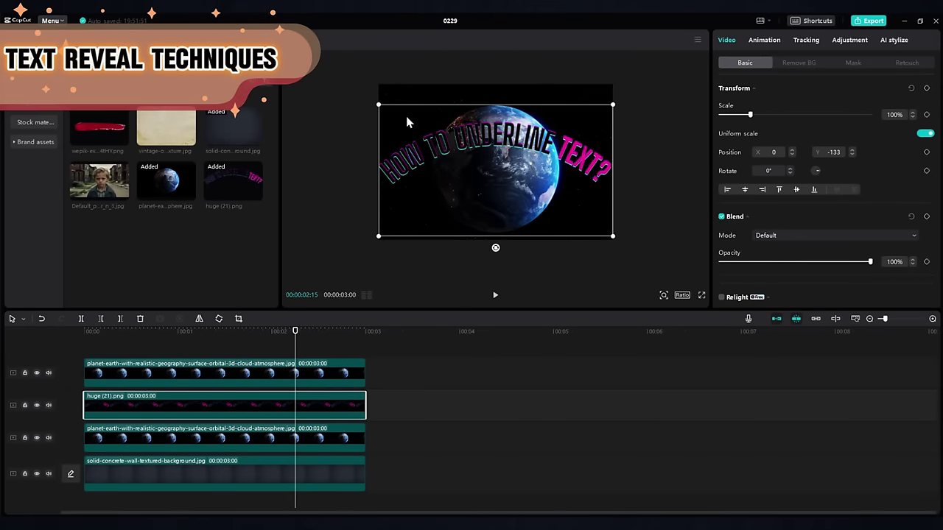
Reveal the curved title with a horizontal mask tilted to about -116°, keyframed and slid right, then preview
{"action": "left_click", "coordinate": [773, 118]}
{"action": "left_click_drag", "start_coordinate": [495, 185], "coordinate": [507, 170]}
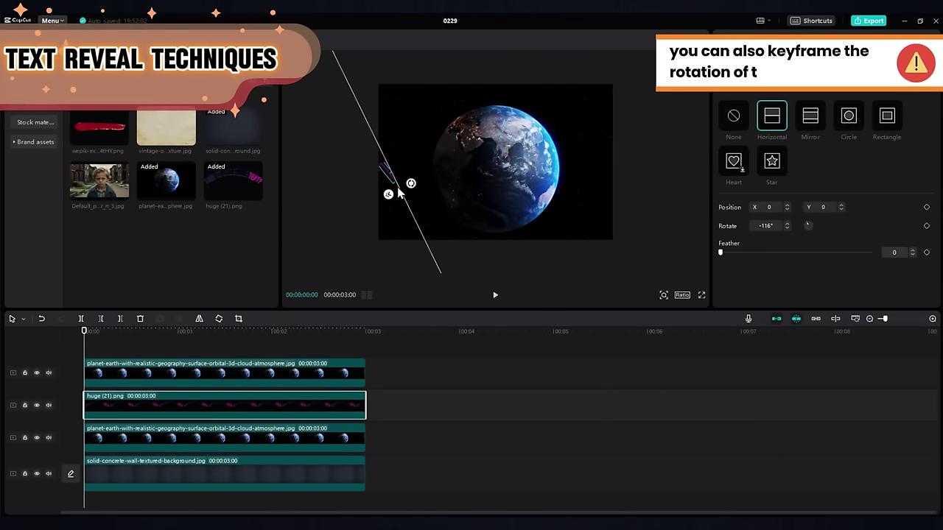
{"action": "left_click", "coordinate": [926, 96]}
{"action": "left_click_drag", "start_coordinate": [408, 205], "coordinate": [609, 168]}
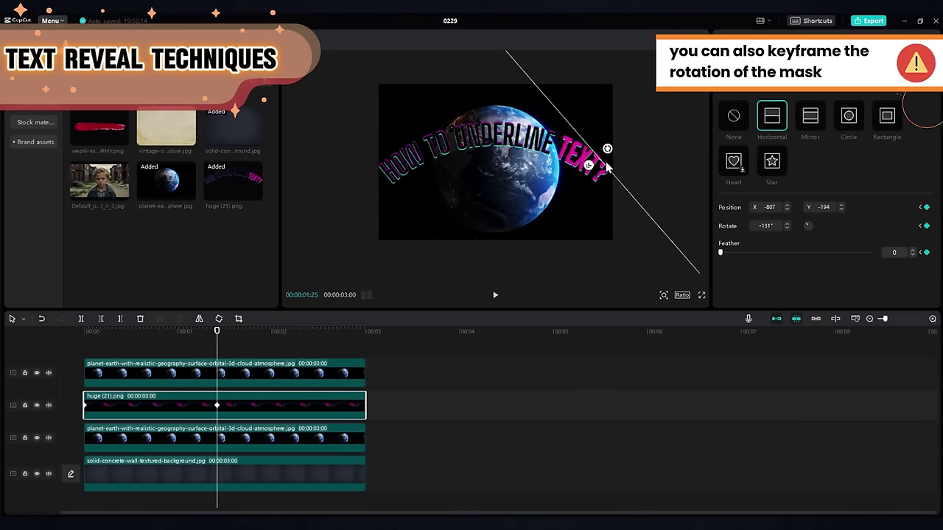
{"action": "key", "text": "space"}
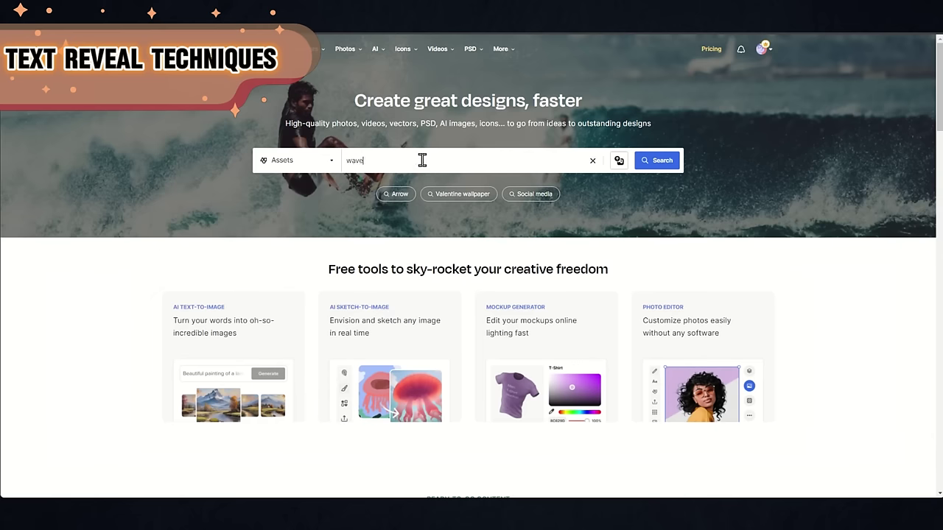
Search Freepik for 'wave' and open the Transparent blue wave presentation background
{"action": "key", "text": "Return"}
{"action": "scroll", "coordinate": [762, 233], "scroll_direction": "down", "scroll_amount": 1}
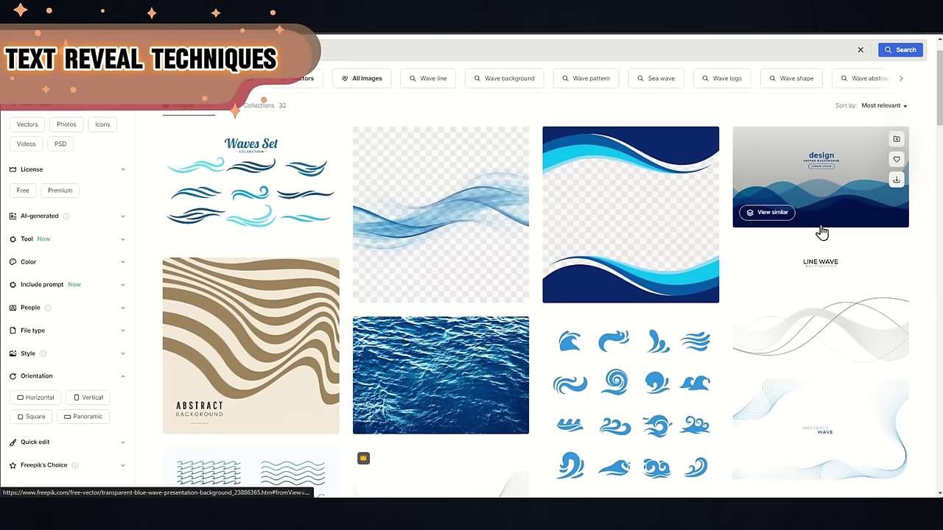
{"action": "scroll", "coordinate": [472, 258], "scroll_direction": "down", "scroll_amount": 4}
{"action": "scroll", "coordinate": [468, 265], "scroll_direction": "down", "scroll_amount": 1}
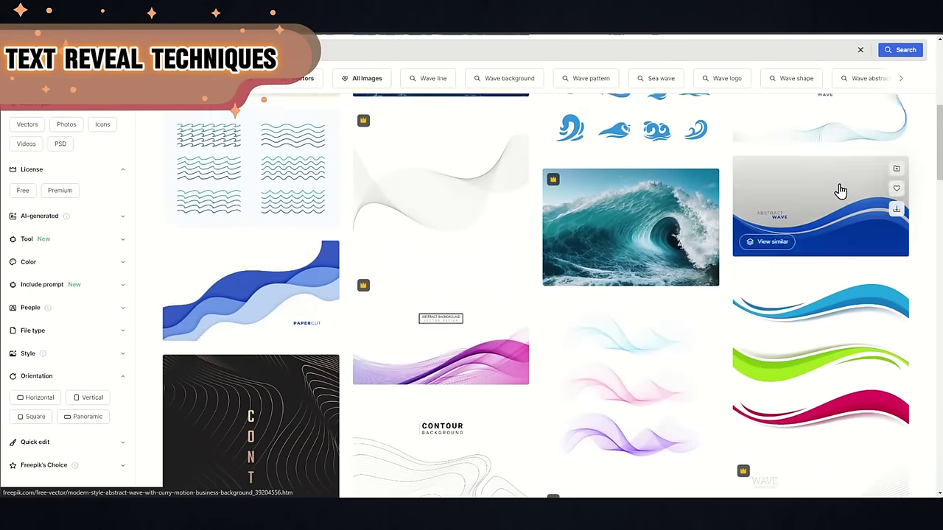
{"action": "scroll", "coordinate": [781, 189], "scroll_direction": "up", "scroll_amount": 6}
{"action": "left_click", "coordinate": [775, 228]}
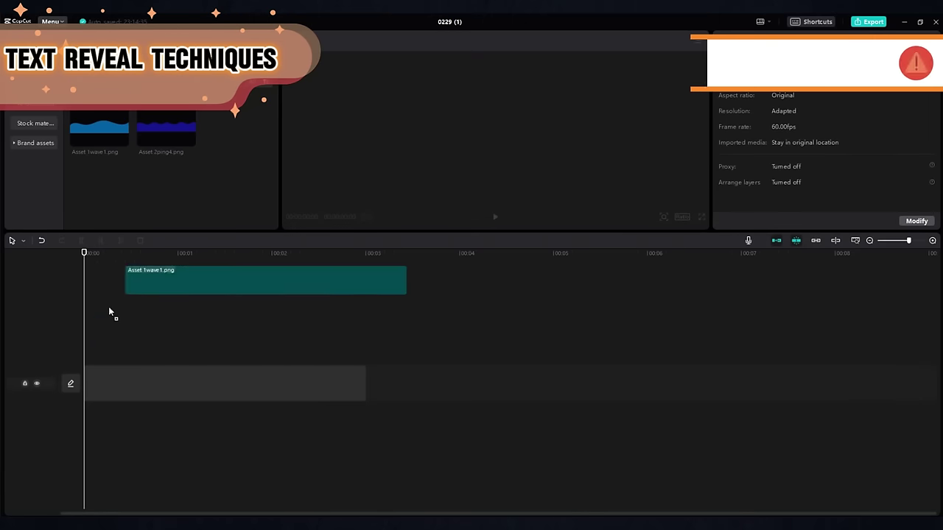
Add the two wave images on stacked tracks and reposition the top wave in the frame
{"action": "left_click_drag", "start_coordinate": [108, 306], "coordinate": [95, 350]}
{"action": "left_click_drag", "start_coordinate": [109, 263], "coordinate": [87, 313]}
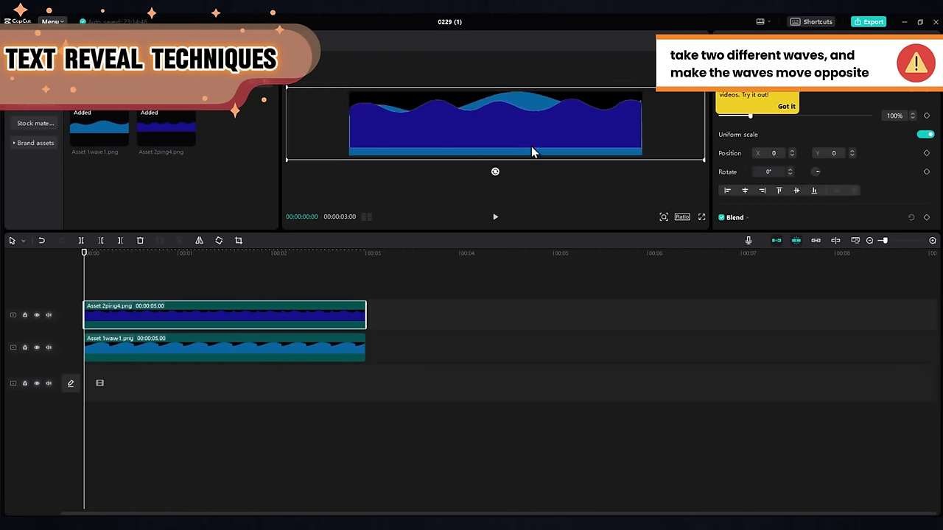
{"action": "left_click_drag", "start_coordinate": [524, 129], "coordinate": [653, 135]}
Shift the top wave about 105 px right, then keyframe the lower wave's scale, position and rotation
{"action": "left_click", "coordinate": [539, 124]}
{"action": "left_click", "coordinate": [455, 130]}
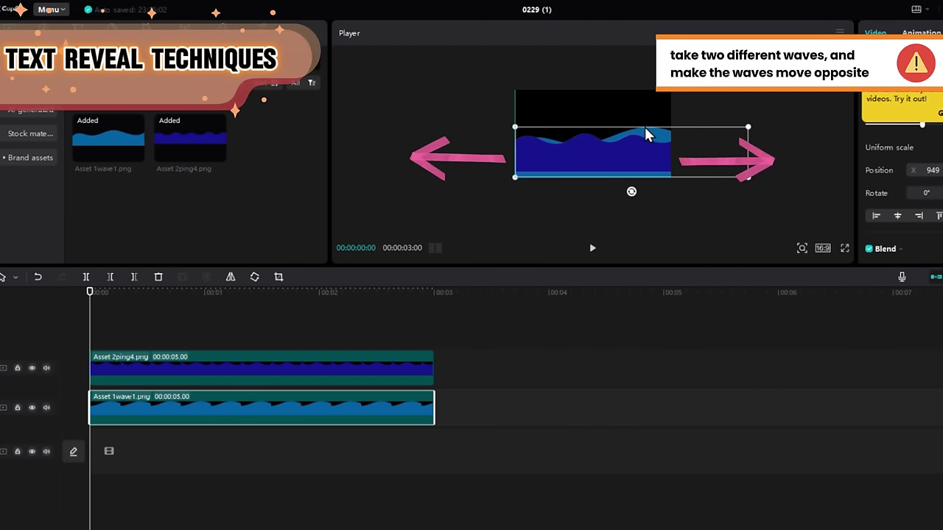
{"action": "left_click", "coordinate": [645, 135]}
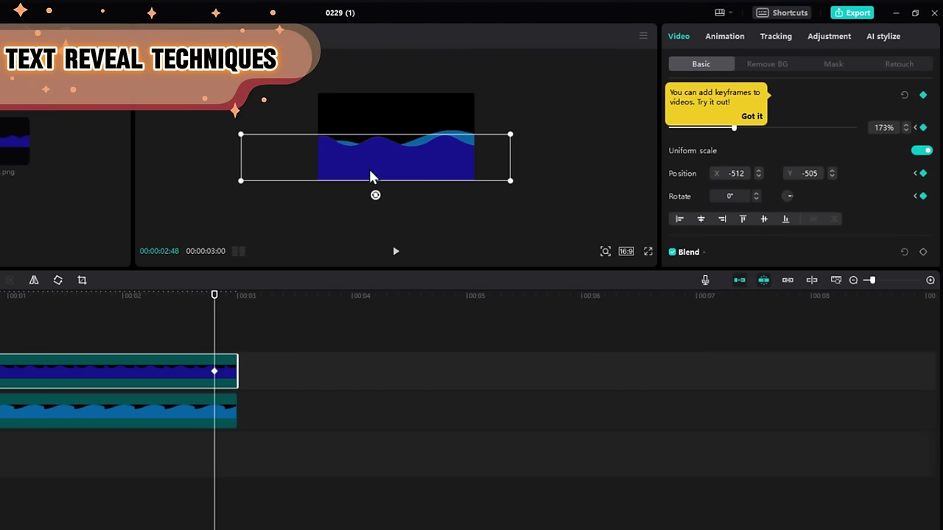
{"action": "left_click_drag", "start_coordinate": [370, 177], "coordinate": [452, 170]}
{"action": "left_click", "coordinate": [51, 422]}
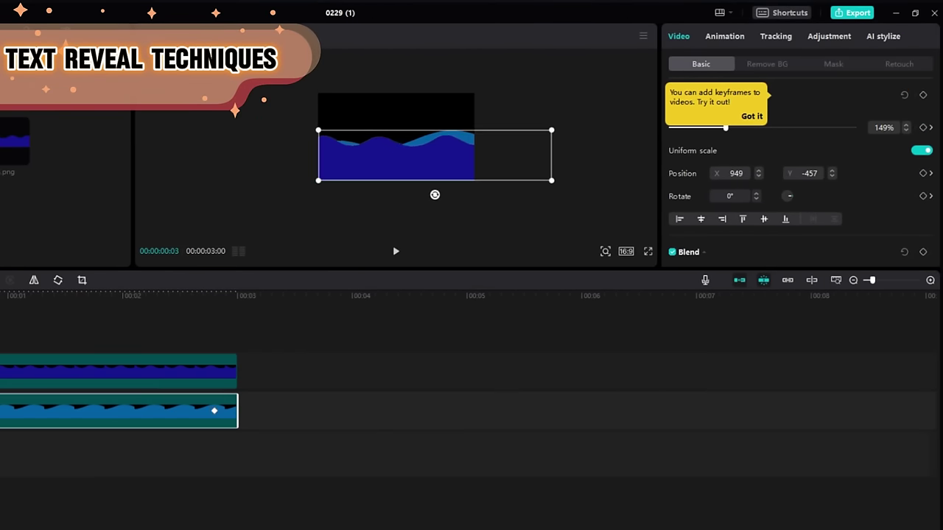
{"action": "left_click", "coordinate": [924, 97]}
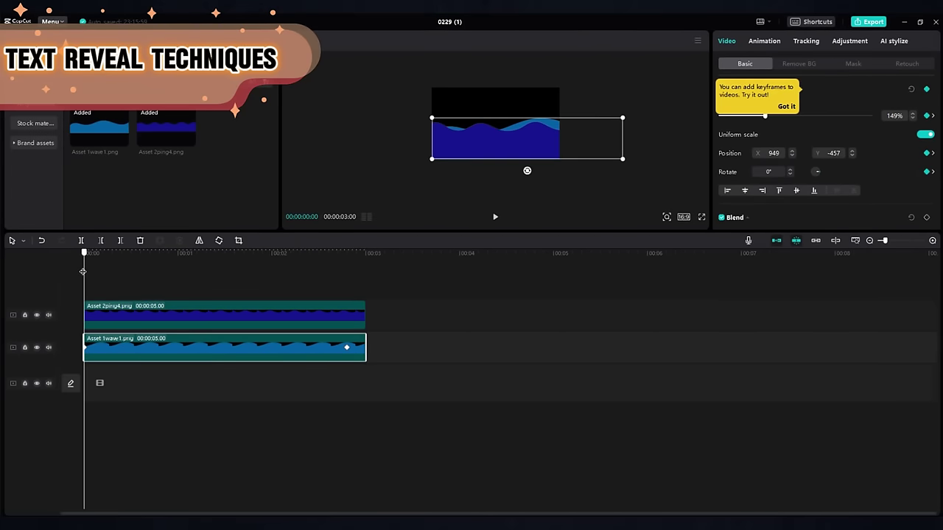
Apply the Nightclub Rebound Swing effect to the wave clips and adjust its settings
{"action": "left_click", "coordinate": [129, 41]}
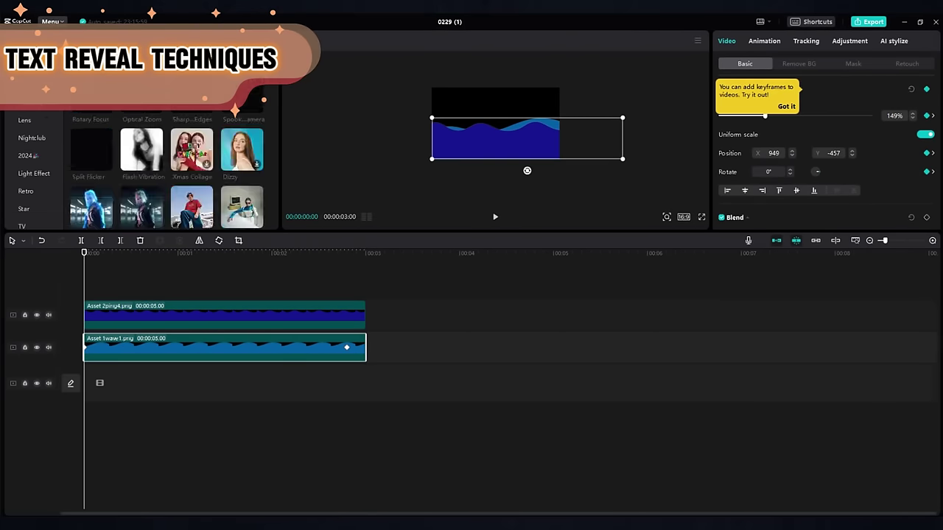
{"action": "left_click", "coordinate": [32, 155]}
{"action": "scroll", "coordinate": [223, 162], "scroll_direction": "down", "scroll_amount": 2}
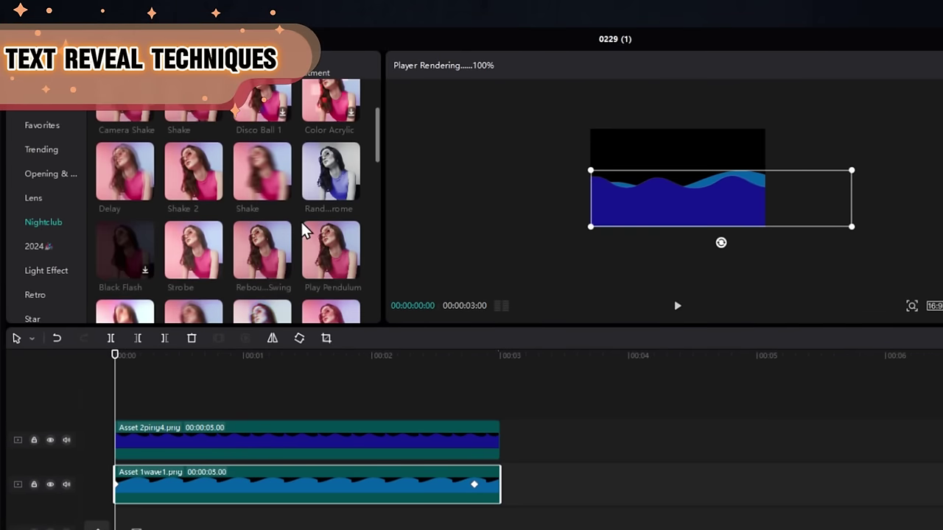
{"action": "left_click_drag", "start_coordinate": [265, 250], "coordinate": [273, 483]}
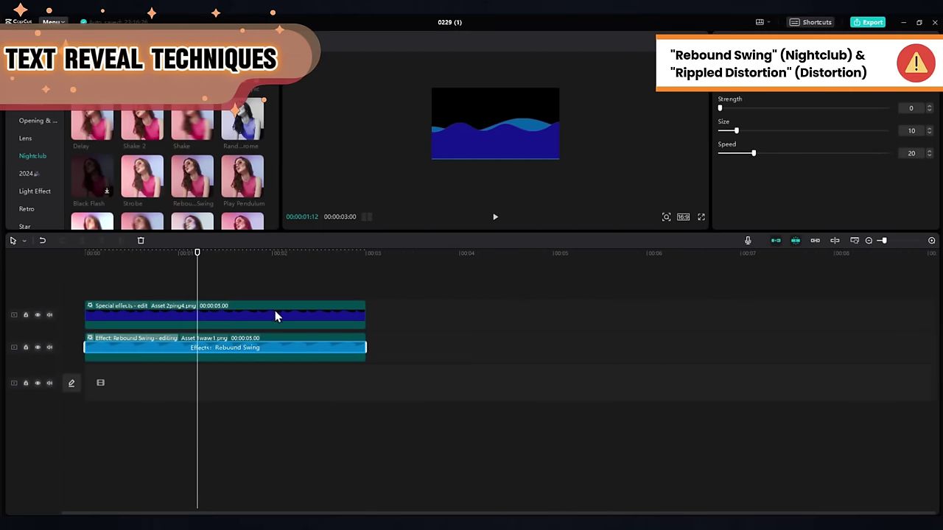
{"action": "left_click", "coordinate": [157, 440]}
{"action": "left_click", "coordinate": [115, 311]}
{"action": "left_click", "coordinate": [158, 253]}
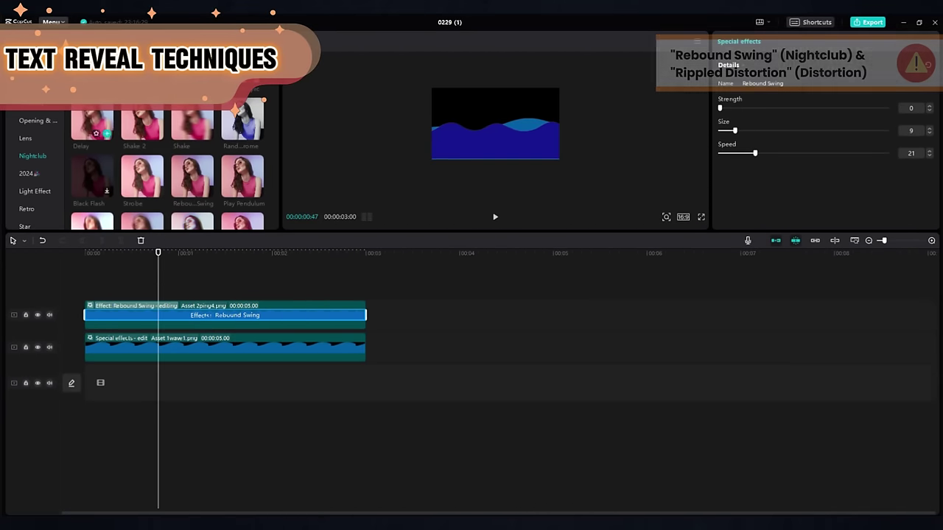
Add the Ripple Distortion effect from the Distortion group to the wave clip
{"action": "left_click", "coordinate": [26, 171]}
{"action": "left_click_drag", "start_coordinate": [191, 151], "coordinate": [211, 336]}
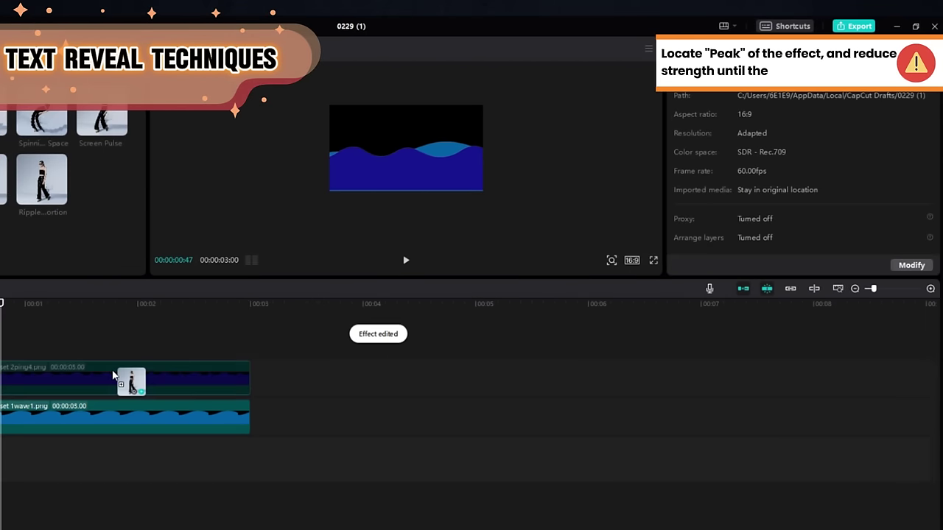
{"action": "left_click_drag", "start_coordinate": [62, 402], "coordinate": [81, 416]}
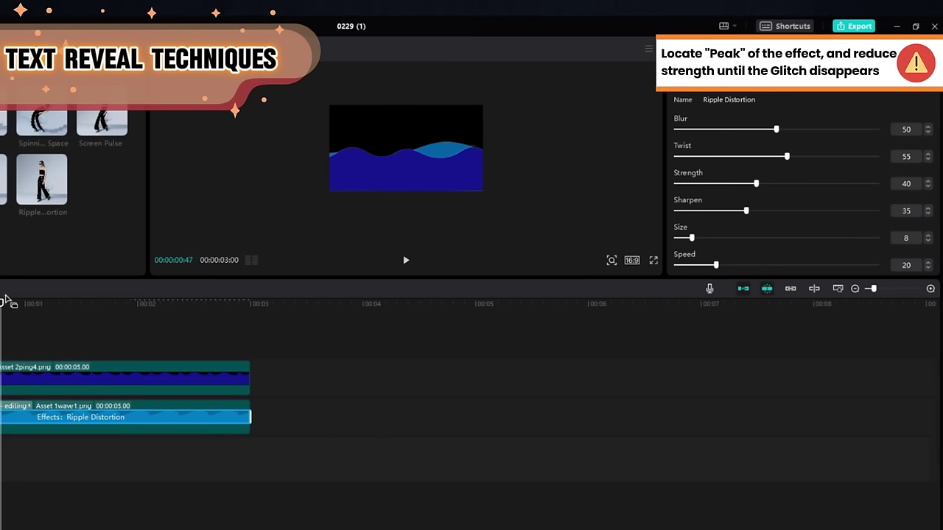
{"action": "left_click", "coordinate": [53, 366]}
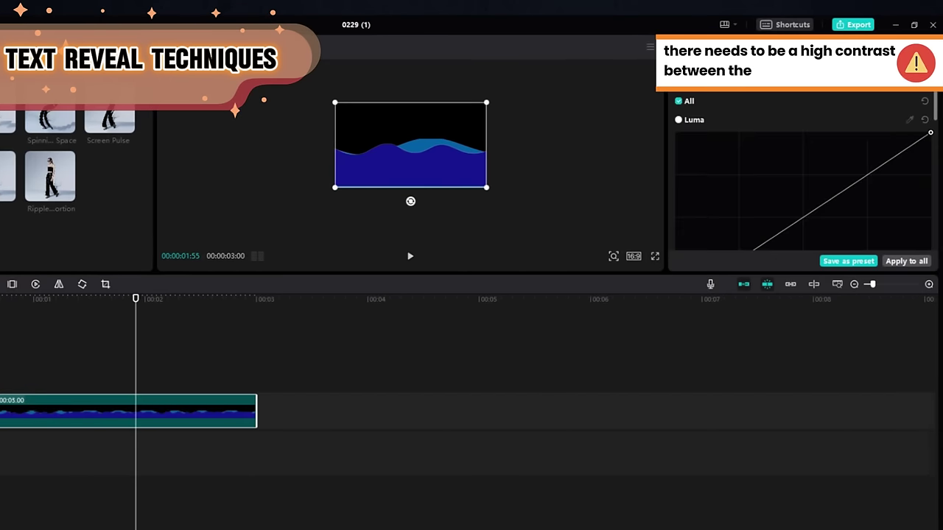
Drag the luma curve's top-right point far left so the wave turns pure white
{"action": "left_click_drag", "start_coordinate": [931, 135], "coordinate": [697, 132]}
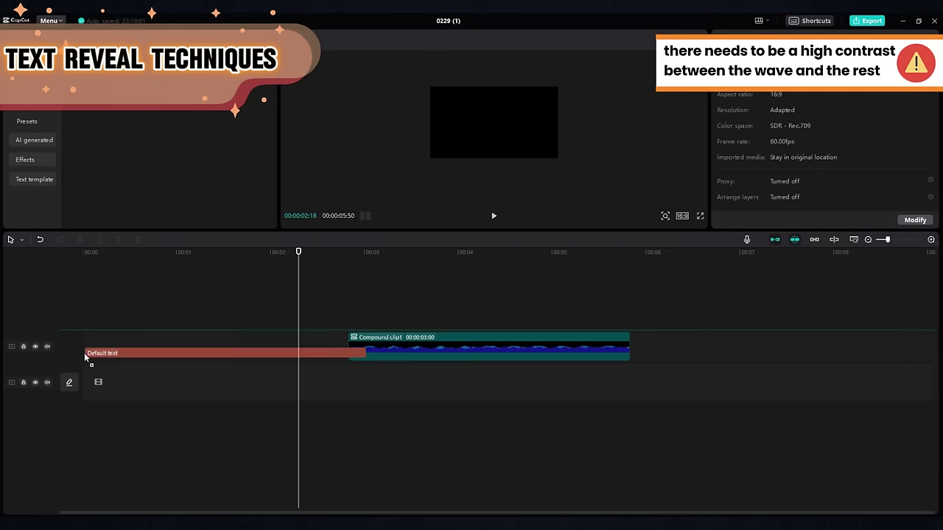
Add a default text clip reading 'create a wavy text' and enlarge the preview
{"action": "left_click_drag", "start_coordinate": [88, 362], "coordinate": [88, 324]}
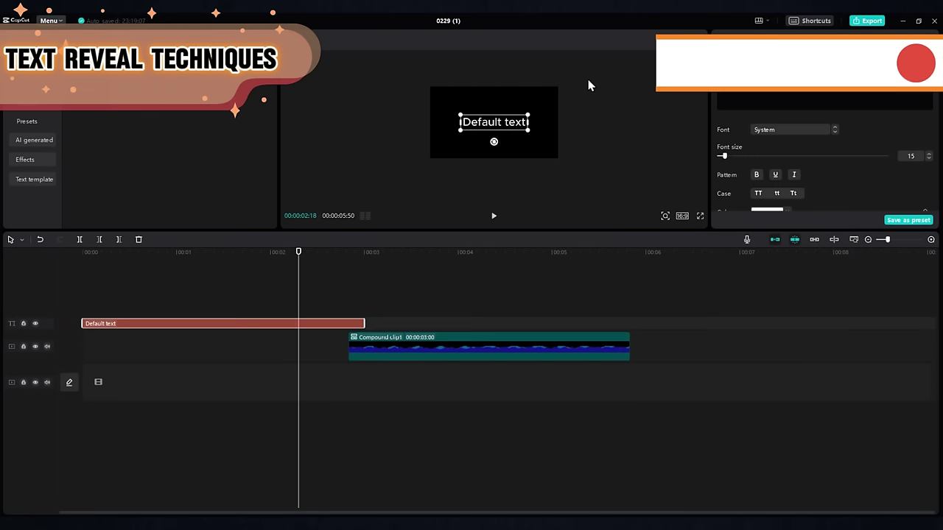
{"action": "type", "text": "create a wavy"}
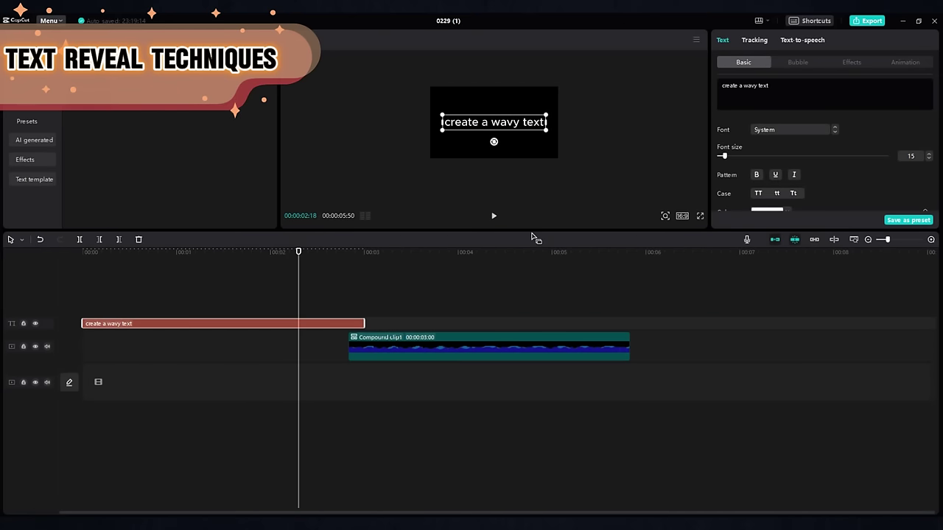
{"action": "left_click_drag", "start_coordinate": [534, 237], "coordinate": [537, 368]}
Style the text with a bold font and a thin white outline
{"action": "left_click", "coordinate": [811, 151]}
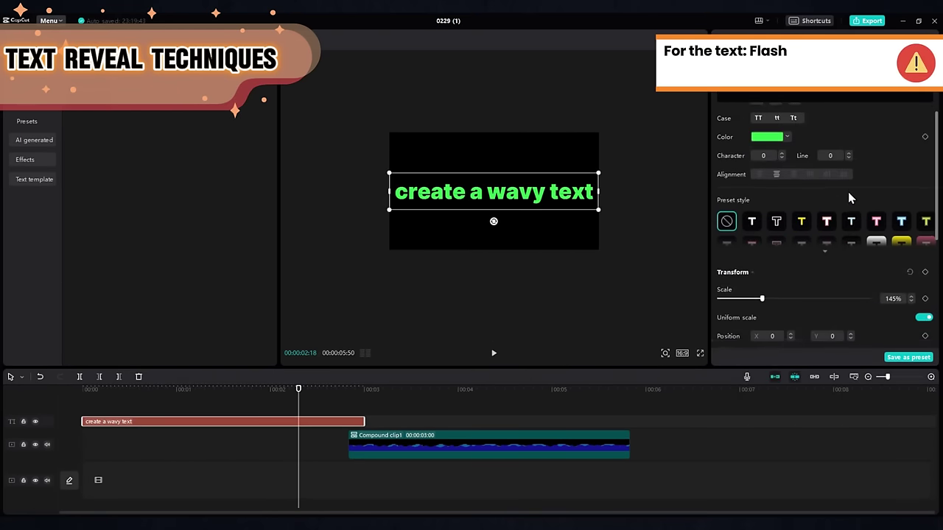
{"action": "scroll", "coordinate": [791, 257], "scroll_direction": "down", "scroll_amount": 5}
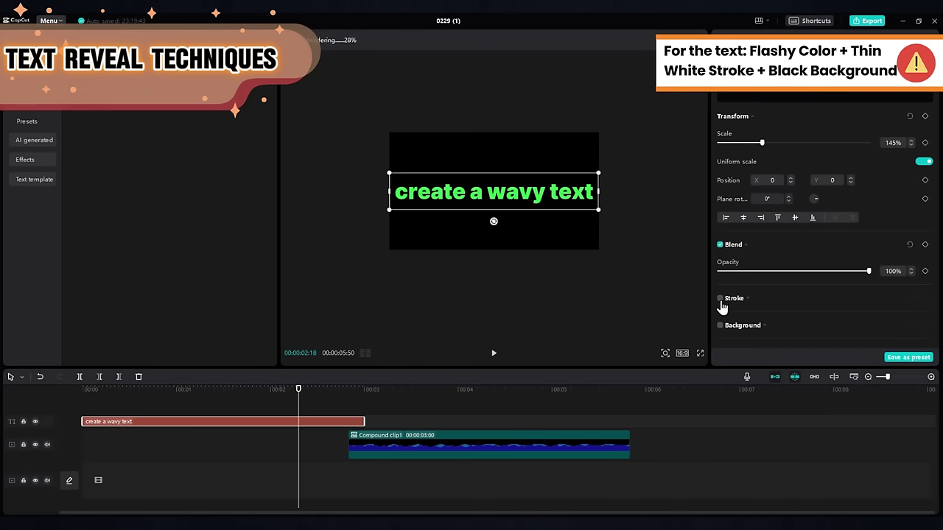
{"action": "left_click", "coordinate": [720, 300]}
{"action": "left_click", "coordinate": [765, 315]}
{"action": "left_click", "coordinate": [723, 324]}
{"action": "left_click", "coordinate": [829, 313]}
{"action": "scroll", "coordinate": [779, 303], "scroll_direction": "down", "scroll_amount": 2}
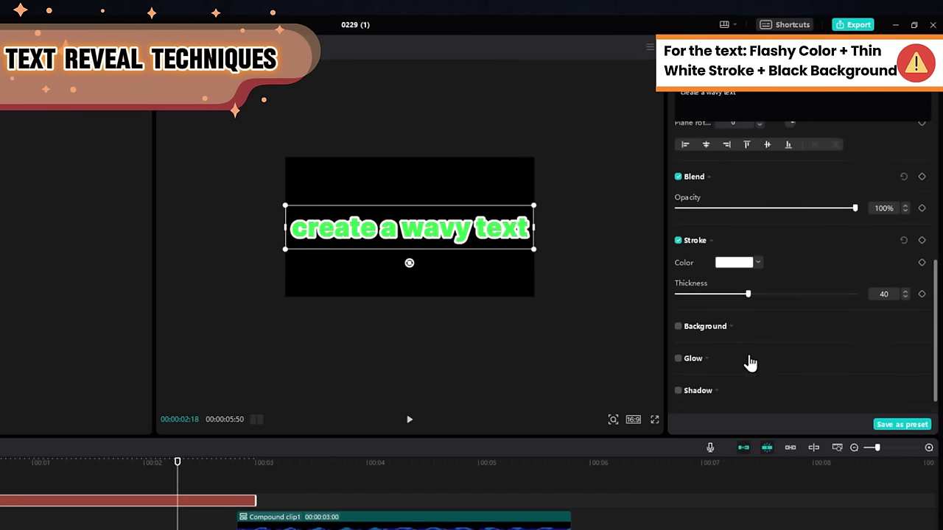
{"action": "scroll", "coordinate": [750, 362], "scroll_direction": "down", "scroll_amount": 1}
{"action": "left_click_drag", "start_coordinate": [748, 269], "coordinate": [708, 270]}
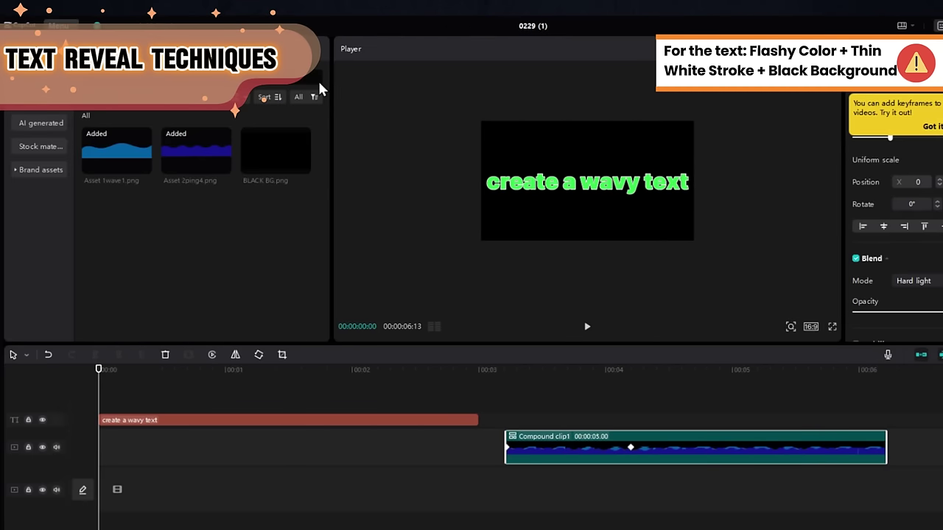
Place BLACK BG.png under the text and merge both clips into one compound clip
{"action": "left_click_drag", "start_coordinate": [257, 147], "coordinate": [105, 455]}
{"action": "left_click_drag", "start_coordinate": [443, 391], "coordinate": [406, 453]}
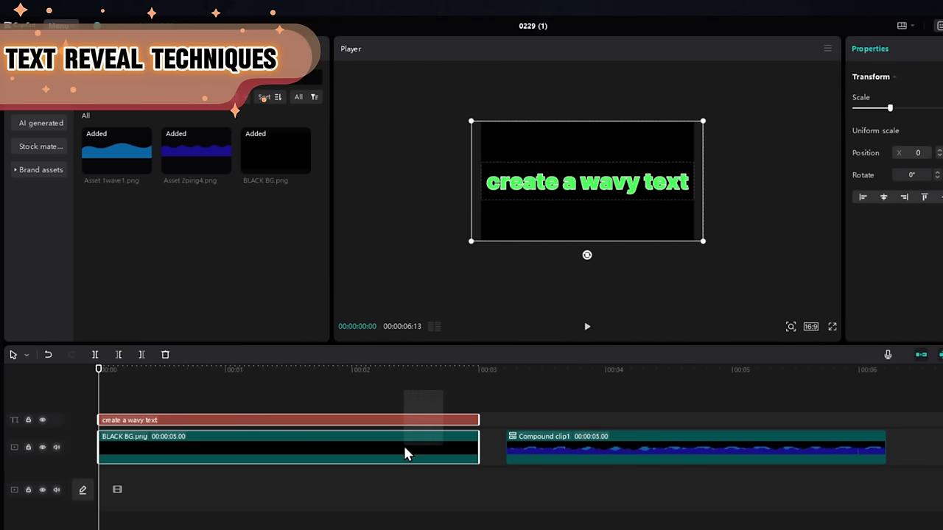
{"action": "right_click", "coordinate": [404, 453]}
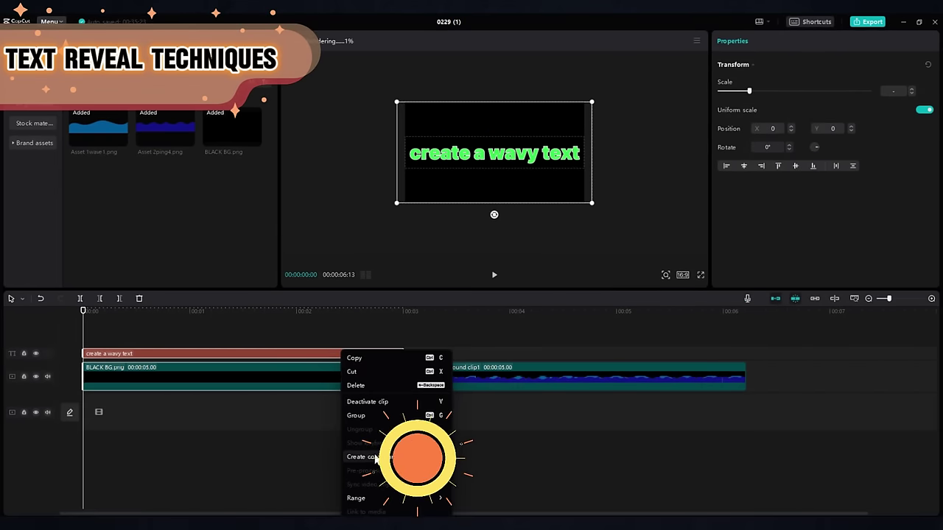
{"action": "left_click", "coordinate": [377, 457]}
Move the wave clip to the lower track start and chroma-key the green out of the text clip
{"action": "left_click_drag", "start_coordinate": [459, 375], "coordinate": [120, 396]}
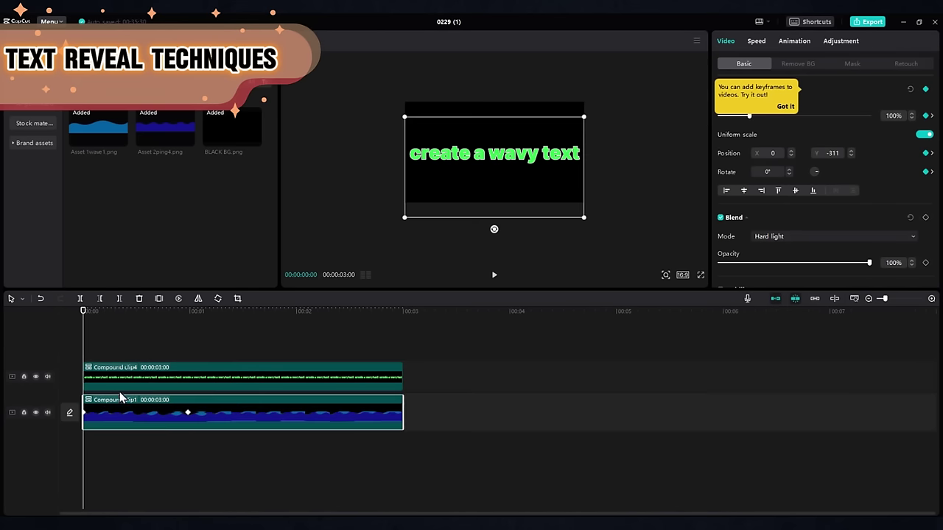
{"action": "left_click", "coordinate": [166, 384]}
{"action": "scroll", "coordinate": [818, 235], "scroll_direction": "down", "scroll_amount": 5}
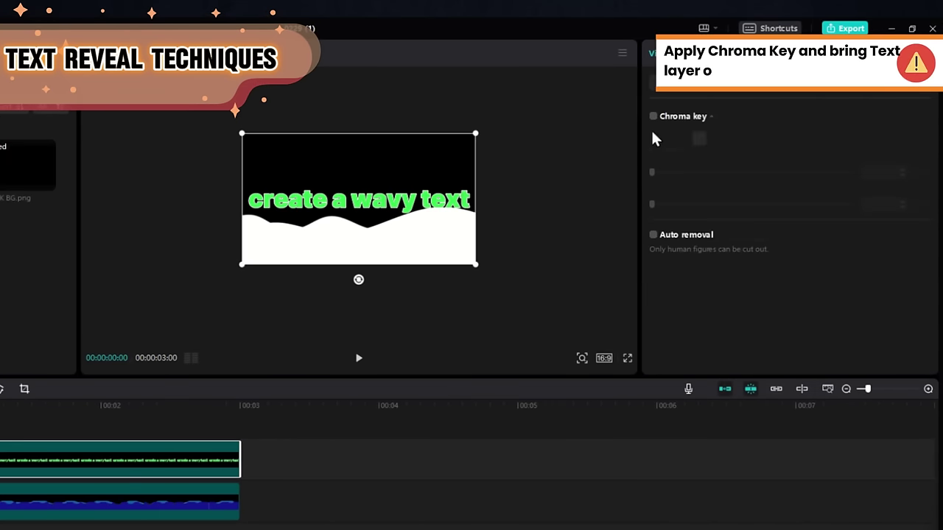
{"action": "left_click", "coordinate": [358, 209]}
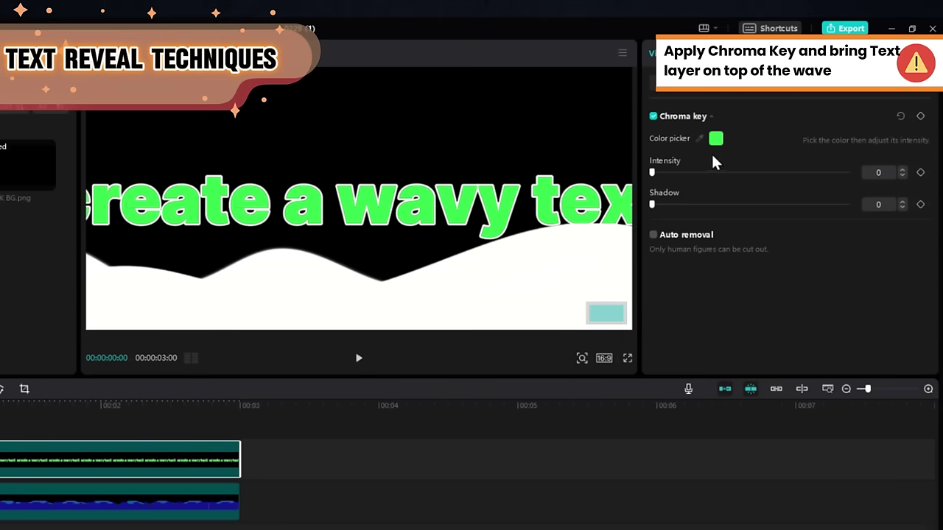
{"action": "left_click_drag", "start_coordinate": [653, 173], "coordinate": [689, 173]}
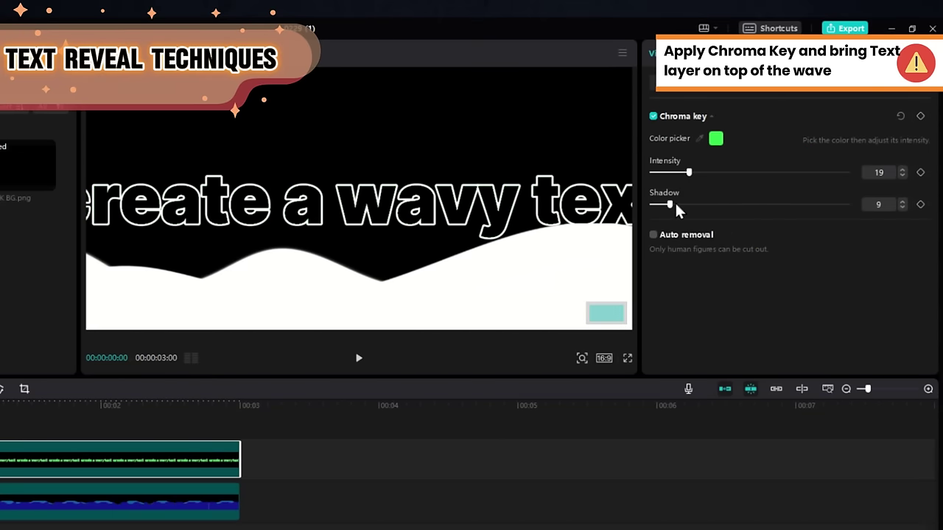
{"action": "left_click_drag", "start_coordinate": [675, 208], "coordinate": [679, 206]}
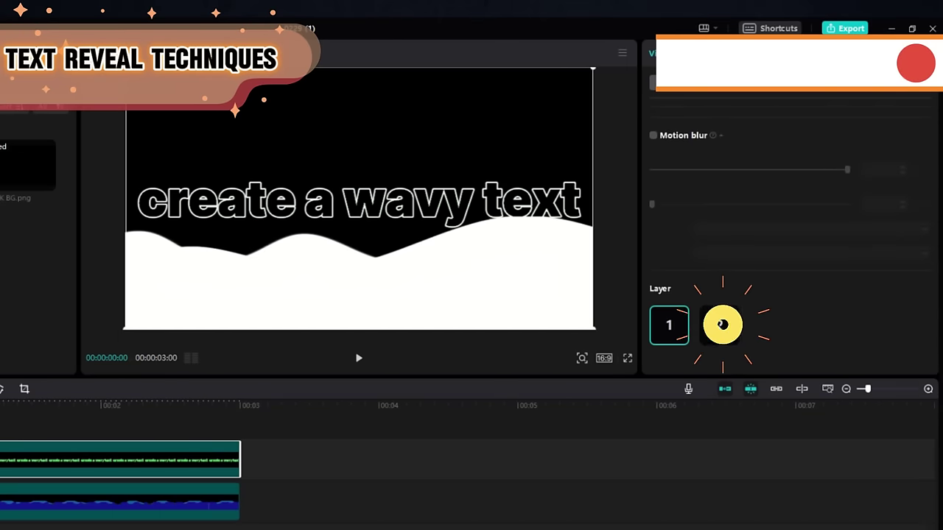
Set the text clip to layer 2 and scrub back to check the wave beneath
{"action": "left_click", "coordinate": [719, 325]}
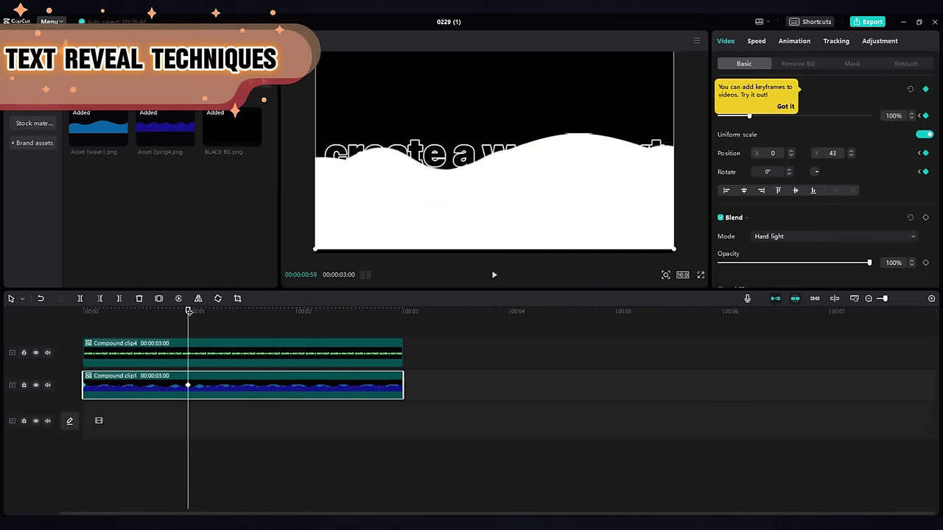
{"action": "left_click_drag", "start_coordinate": [189, 311], "coordinate": [142, 311]}
{"action": "left_click", "coordinate": [173, 362]}
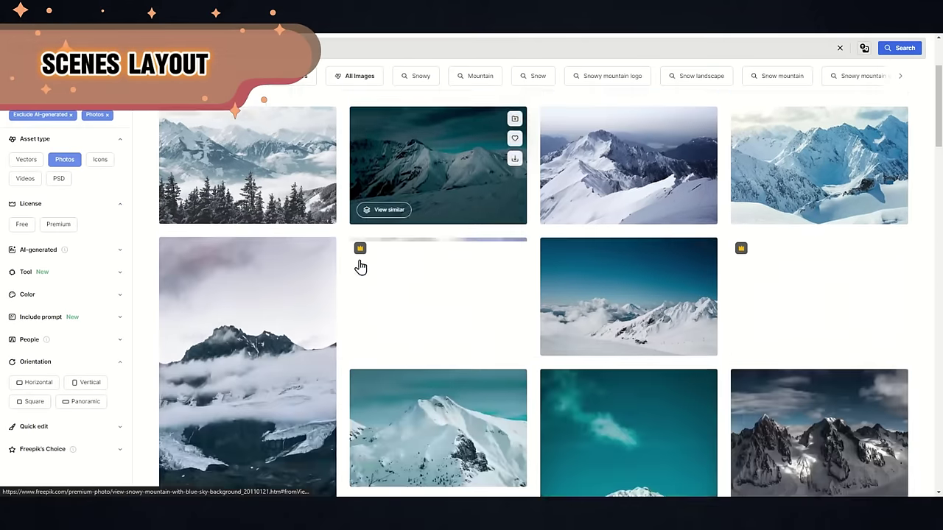
Scroll through the snowy mountain photo results on Freepik
{"action": "scroll", "coordinate": [90, 125], "scroll_direction": "down", "scroll_amount": 10}
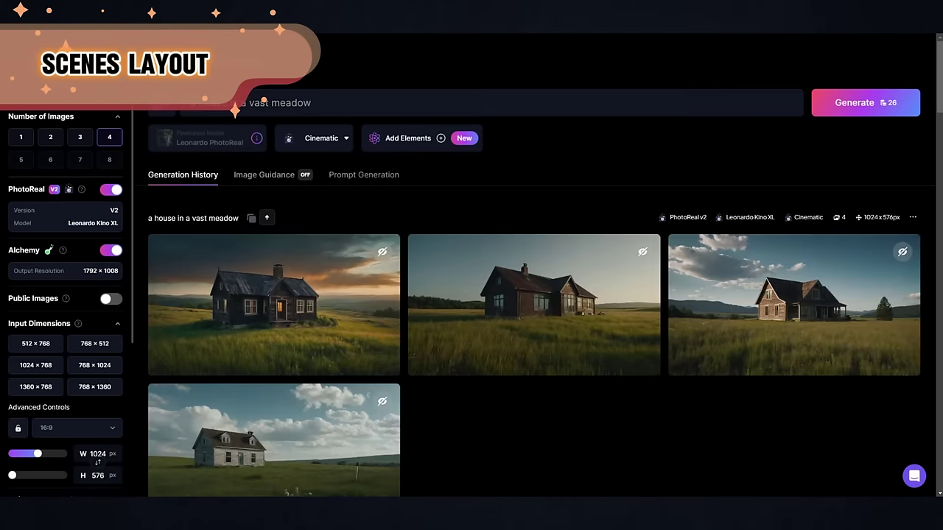
Scroll the view and rewind the scene's playhead to near its start
{"action": "scroll", "coordinate": [540, 360], "scroll_direction": "down", "scroll_amount": 2}
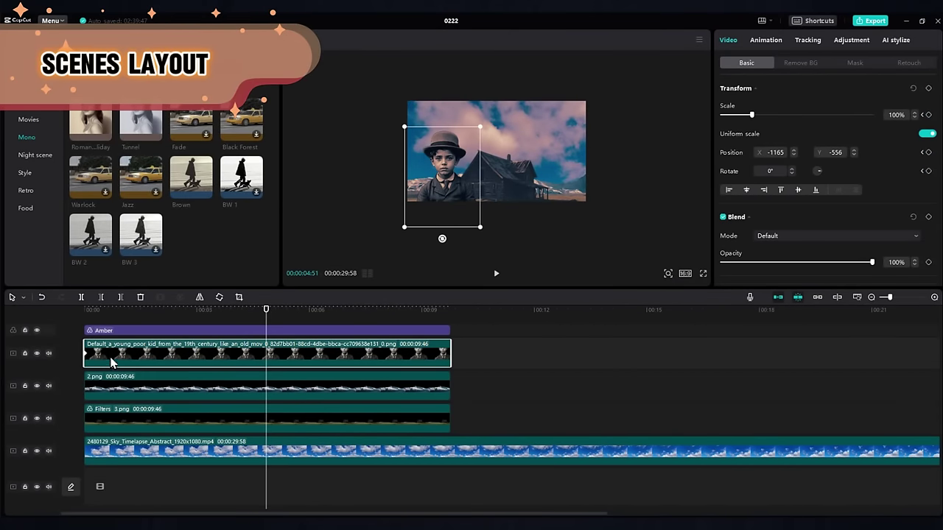
{"action": "left_click_drag", "start_coordinate": [273, 313], "coordinate": [86, 311]}
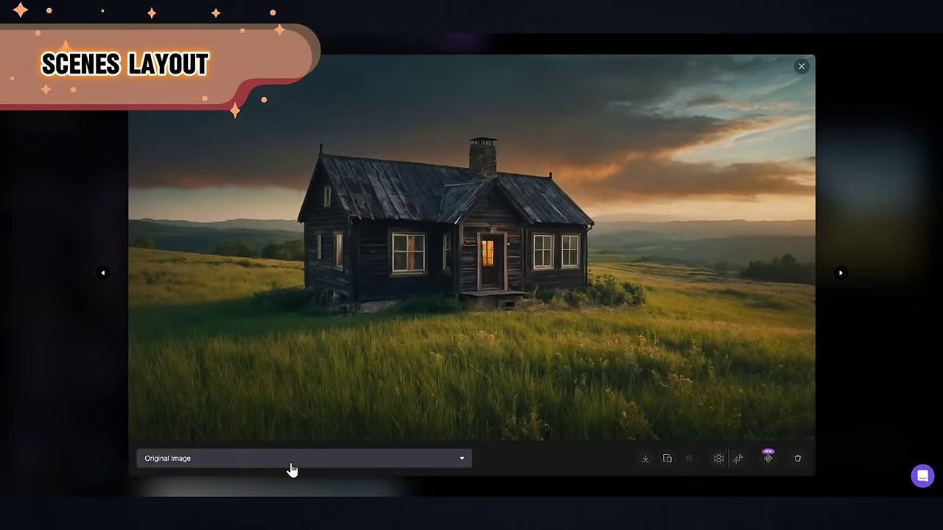
Flip and soften the house image's horizontal mask, then lay the Mono Amber filter over the scene
{"action": "left_click", "coordinate": [253, 443]}
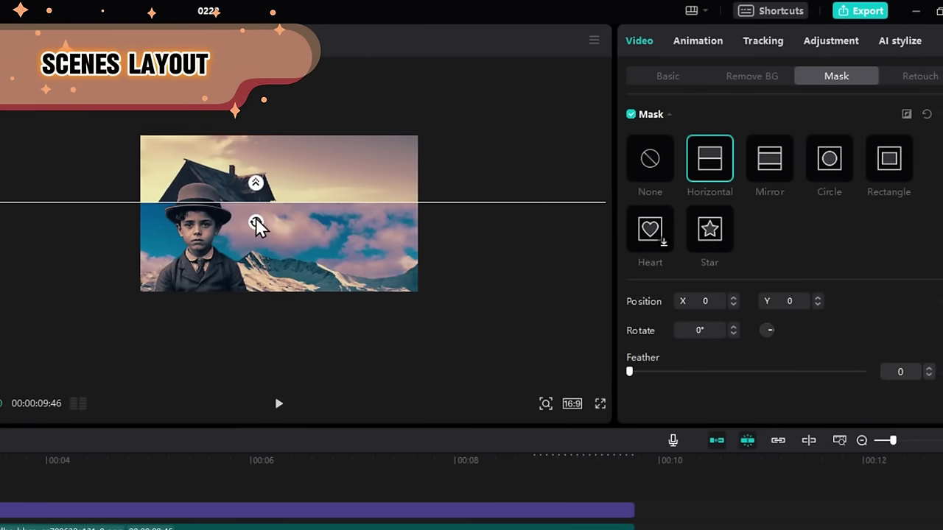
{"action": "left_click_drag", "start_coordinate": [255, 226], "coordinate": [298, 213]}
{"action": "left_click_drag", "start_coordinate": [629, 372], "coordinate": [735, 372]}
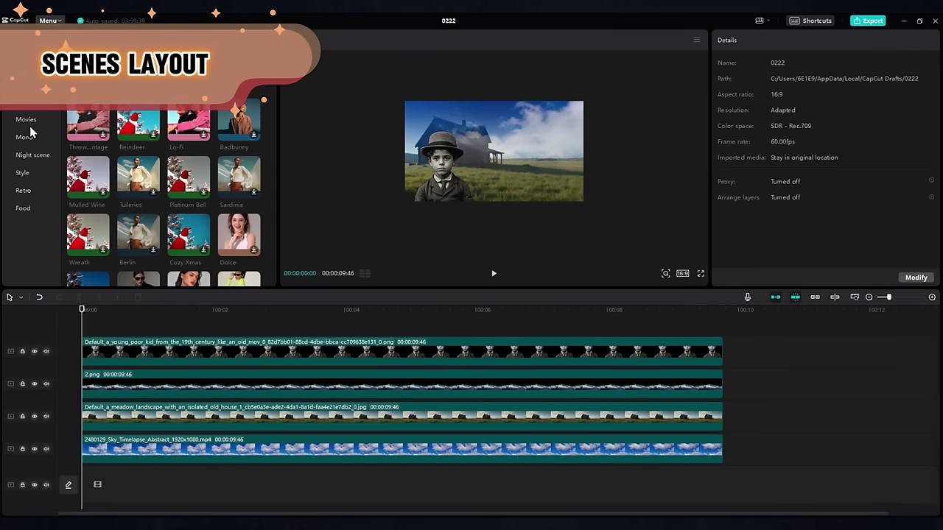
{"action": "left_click", "coordinate": [29, 136]}
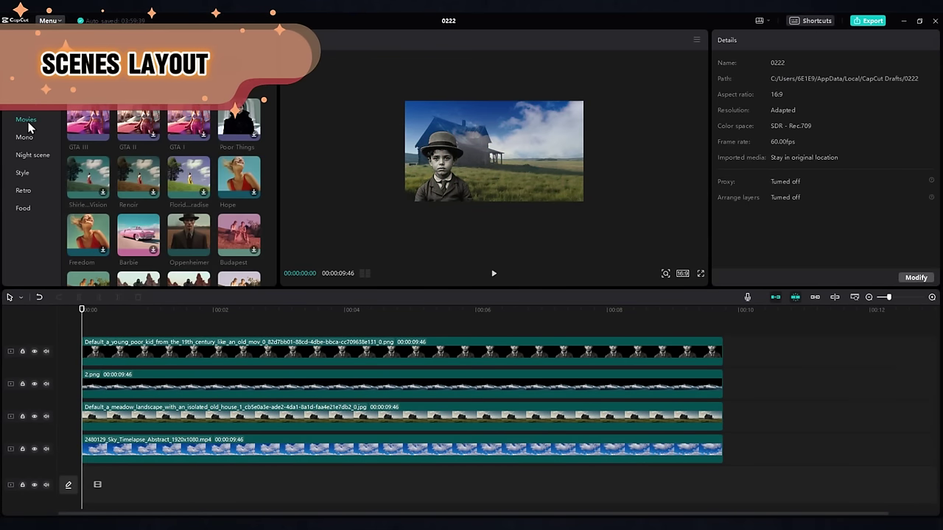
{"action": "left_click_drag", "start_coordinate": [103, 341], "coordinate": [86, 331]}
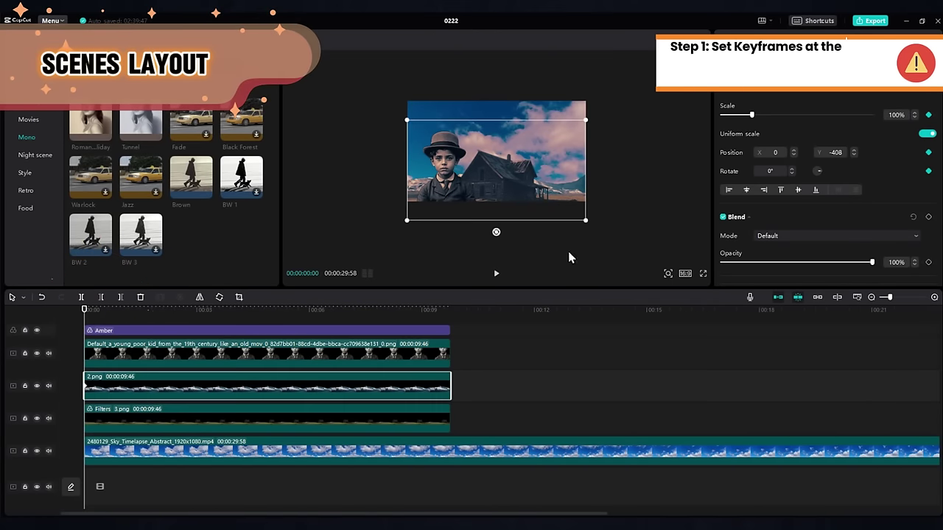
Keyframe the Filters 3.png and sky timelapse layers, then resize and reposition the house layer
{"action": "left_click", "coordinate": [111, 421]}
{"action": "left_click", "coordinate": [126, 449]}
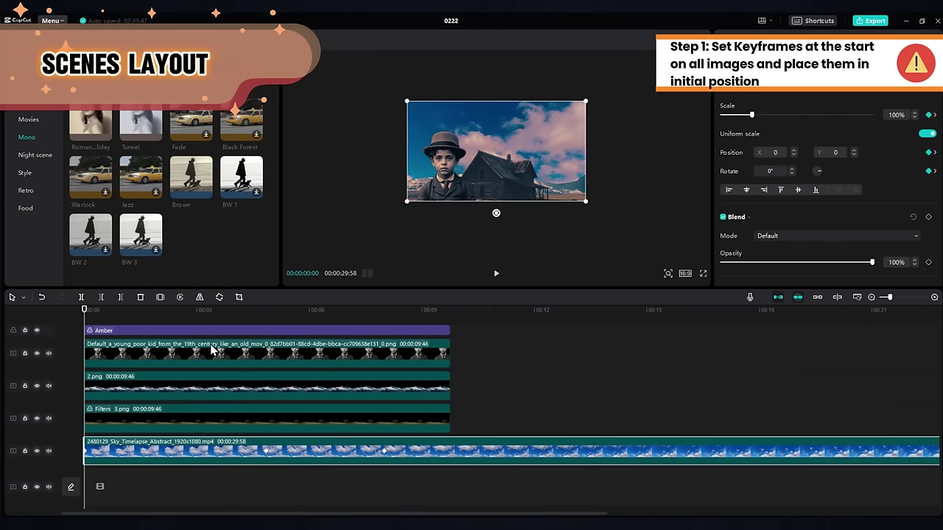
{"action": "left_click", "coordinate": [212, 350]}
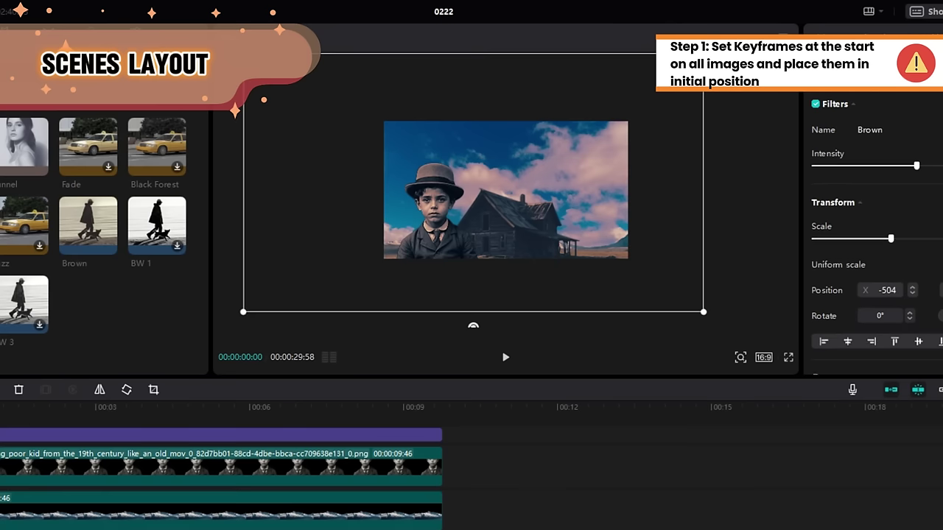
{"action": "left_click_drag", "start_coordinate": [704, 312], "coordinate": [652, 282]}
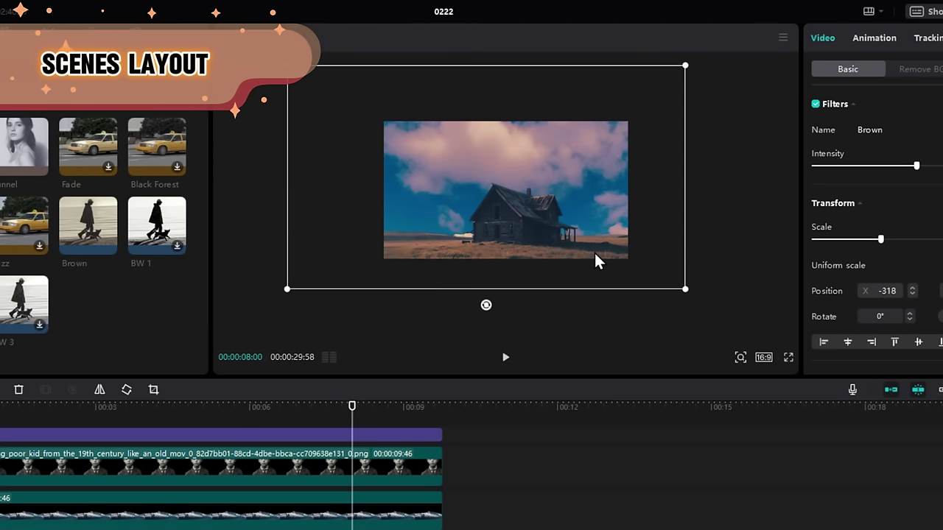
{"action": "left_click_drag", "start_coordinate": [598, 262], "coordinate": [598, 273]}
{"action": "left_click_drag", "start_coordinate": [686, 301], "coordinate": [700, 322]}
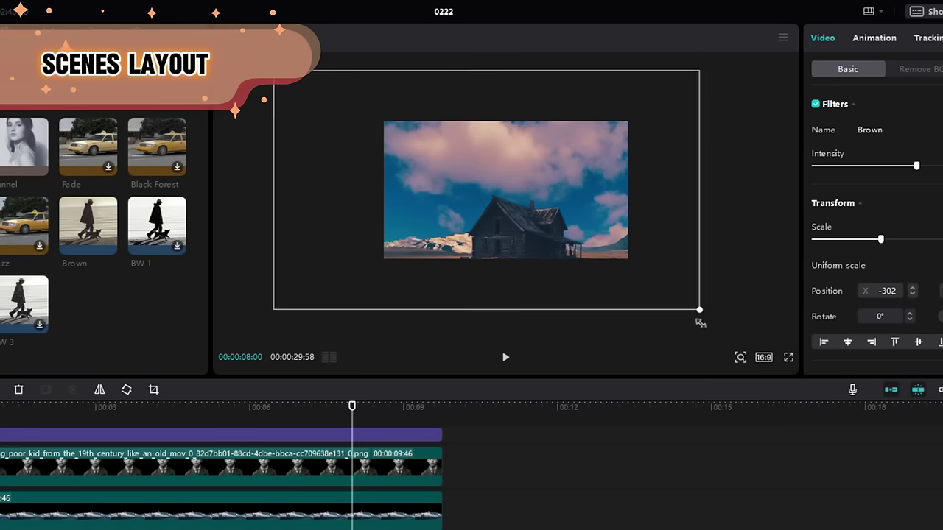
{"action": "left_click_drag", "start_coordinate": [537, 246], "coordinate": [539, 238]}
Enlarge and raise the mountain layer for its 8-second end position, then return to the start
{"action": "left_click", "coordinate": [398, 519]}
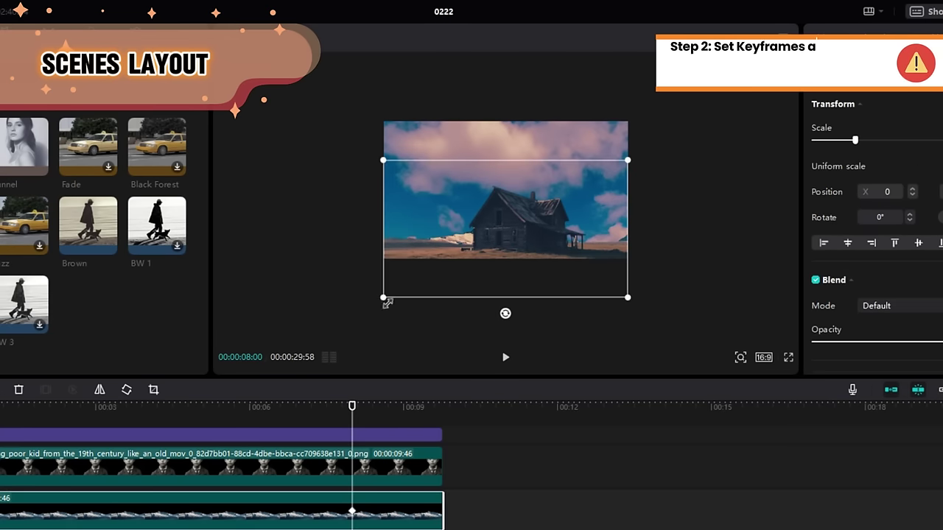
{"action": "left_click_drag", "start_coordinate": [357, 311], "coordinate": [329, 326]}
{"action": "left_click_drag", "start_coordinate": [417, 301], "coordinate": [424, 230]}
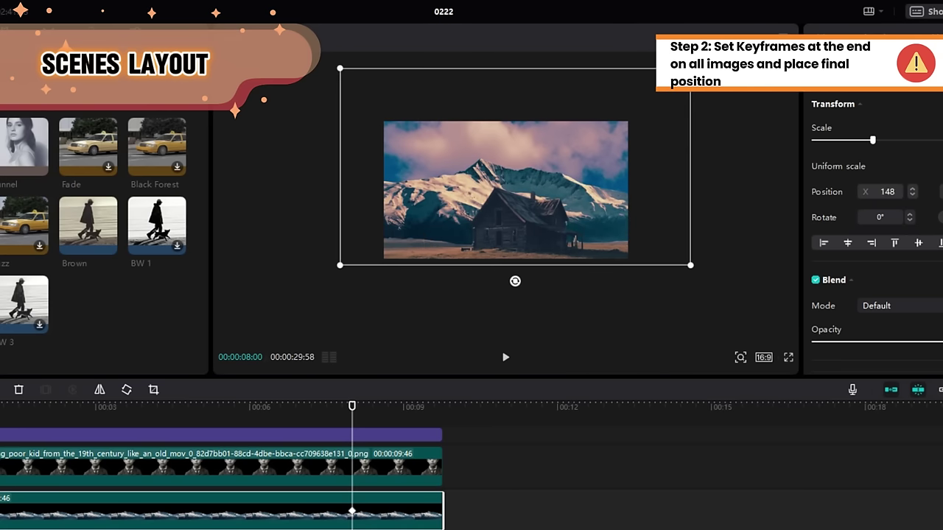
{"action": "key", "text": "ctrl+z"}
{"action": "left_click_drag", "start_coordinate": [328, 291], "coordinate": [242, 322]}
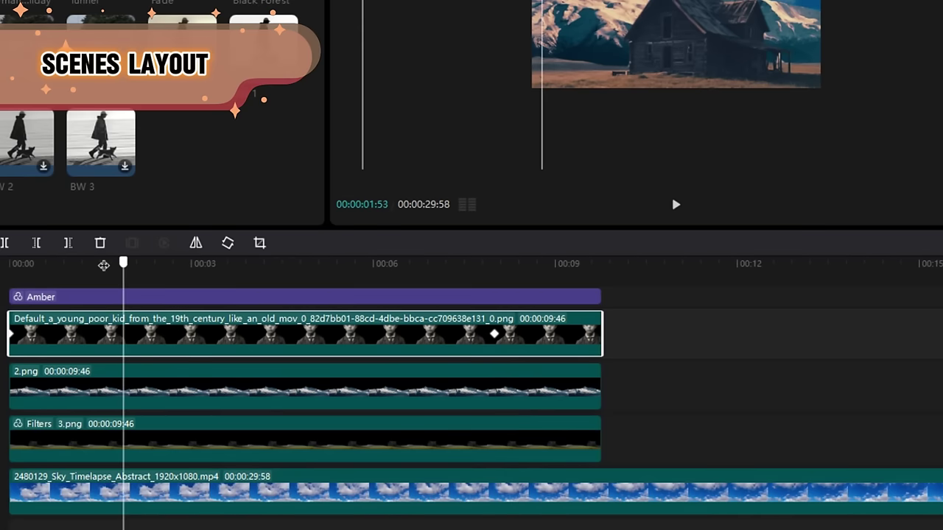
{"action": "left_click_drag", "start_coordinate": [103, 265], "coordinate": [13, 268]}
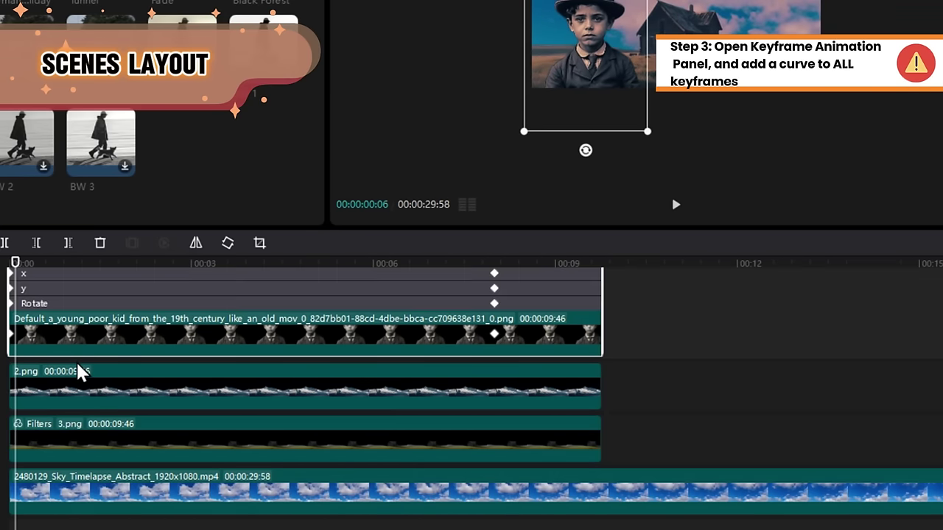
Ease both ends of the boy layer's scale keyframe curve
{"action": "left_click", "coordinate": [594, 324]}
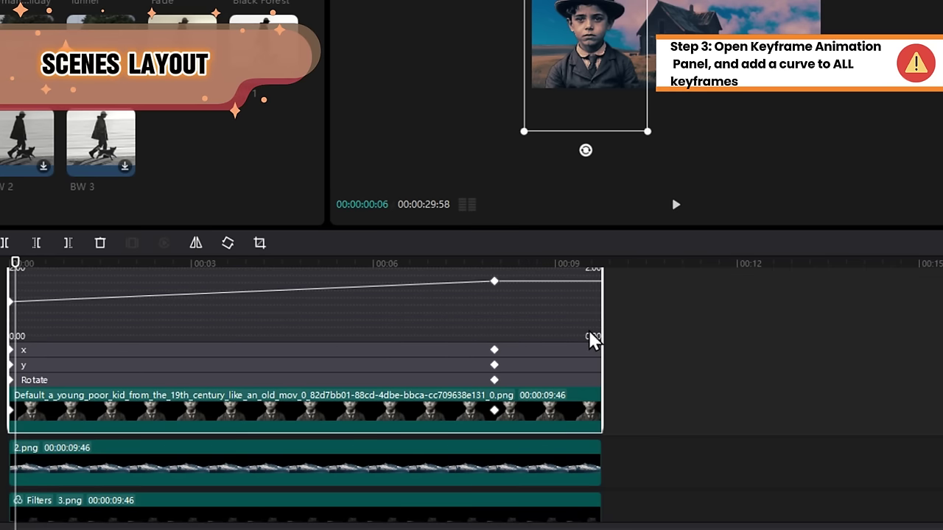
{"action": "left_click", "coordinate": [493, 284]}
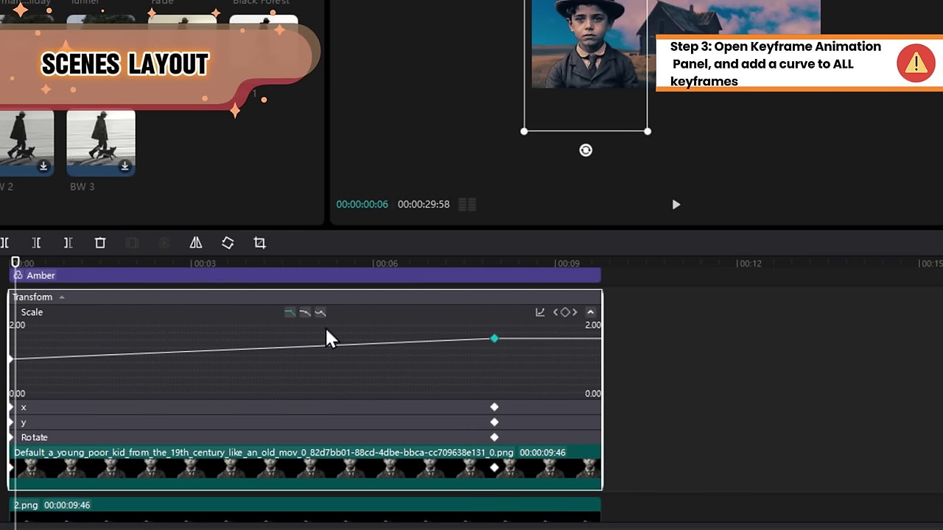
{"action": "left_click", "coordinate": [305, 314]}
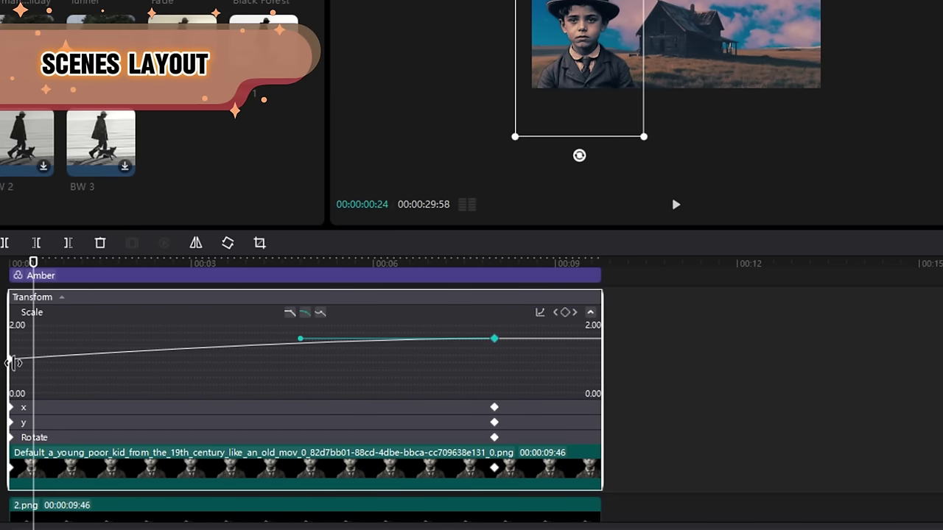
{"action": "left_click", "coordinate": [308, 317]}
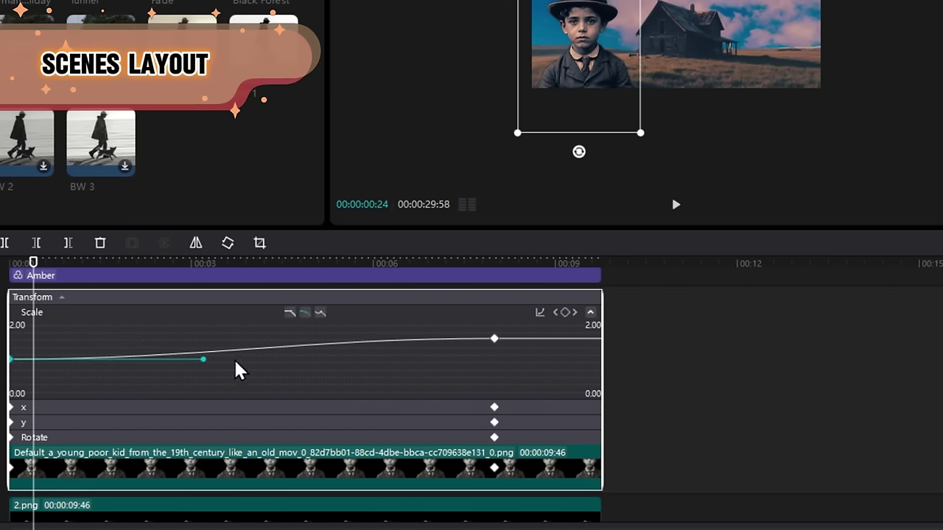
{"action": "left_click", "coordinate": [135, 414]}
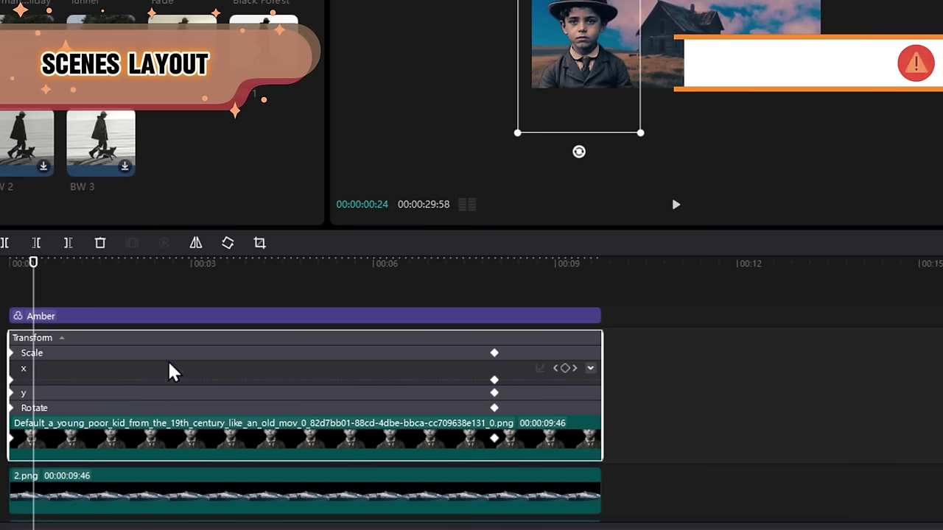
Check the boy layer's x curve and reveal the 2.png and Filters 3.png layers' keyframes
{"action": "left_click", "coordinate": [590, 368]}
{"action": "left_click", "coordinate": [589, 391]}
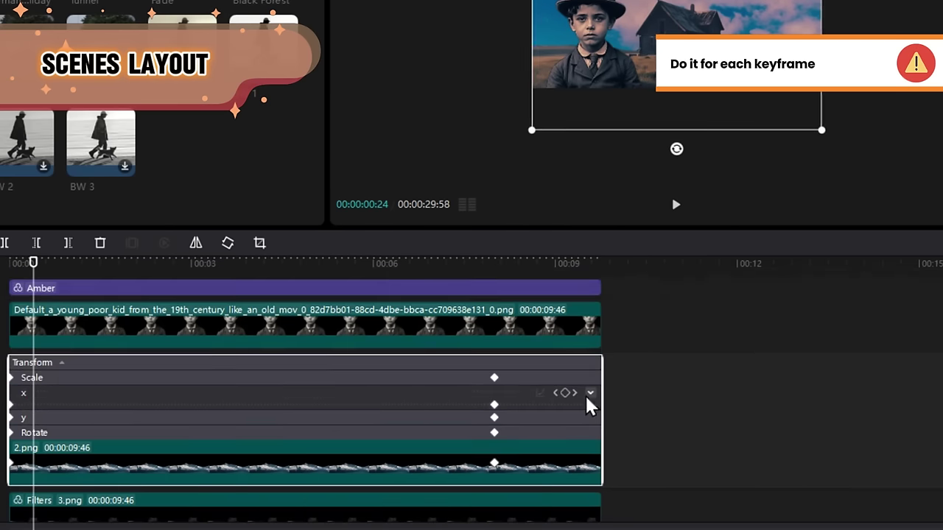
{"action": "left_click", "coordinate": [277, 452]}
{"action": "left_click", "coordinate": [595, 413]}
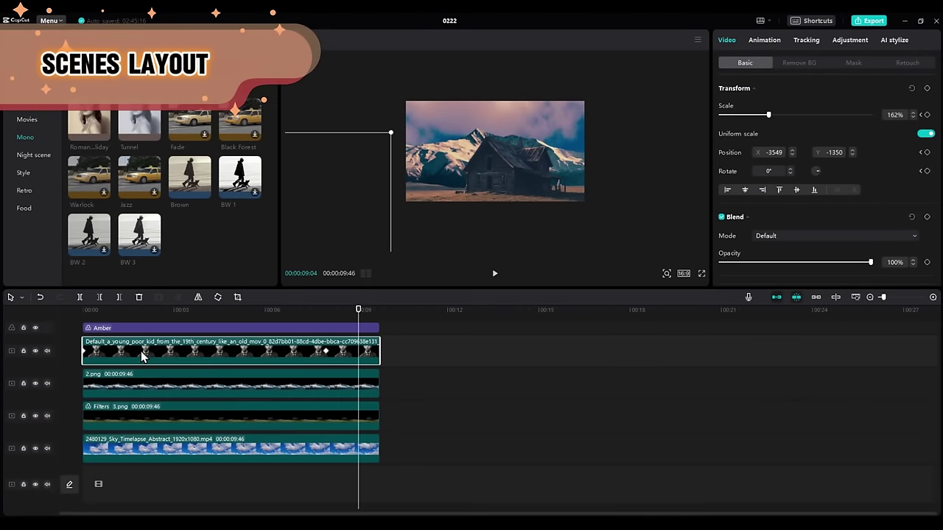
Apply the Ease Out 3 graph preset to the boy layer's y-position keyframes
{"action": "left_click", "coordinate": [142, 357]}
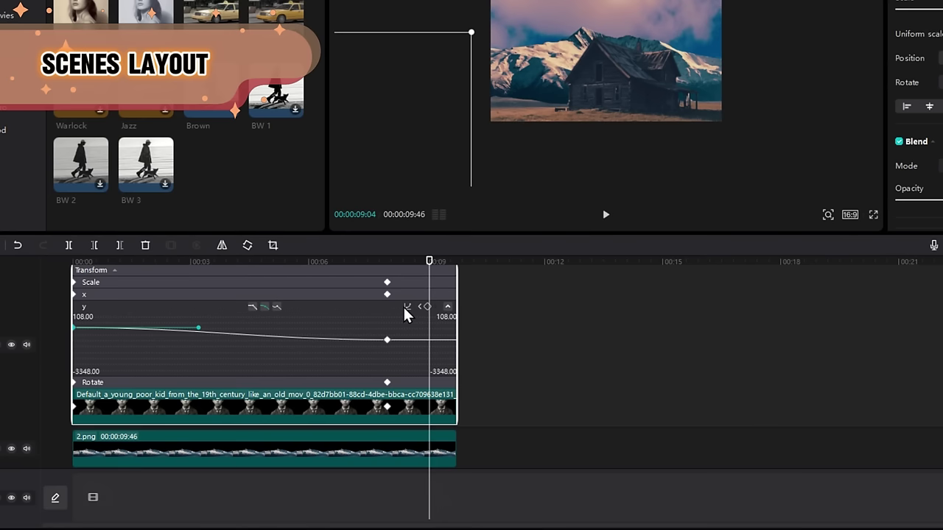
{"action": "left_click", "coordinate": [407, 307]}
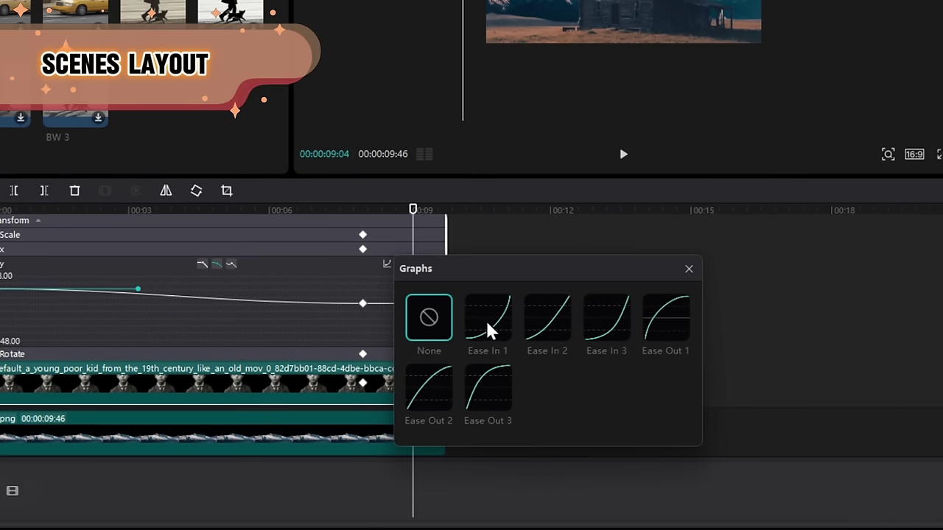
{"action": "left_click", "coordinate": [486, 408]}
{"action": "left_click", "coordinate": [481, 385]}
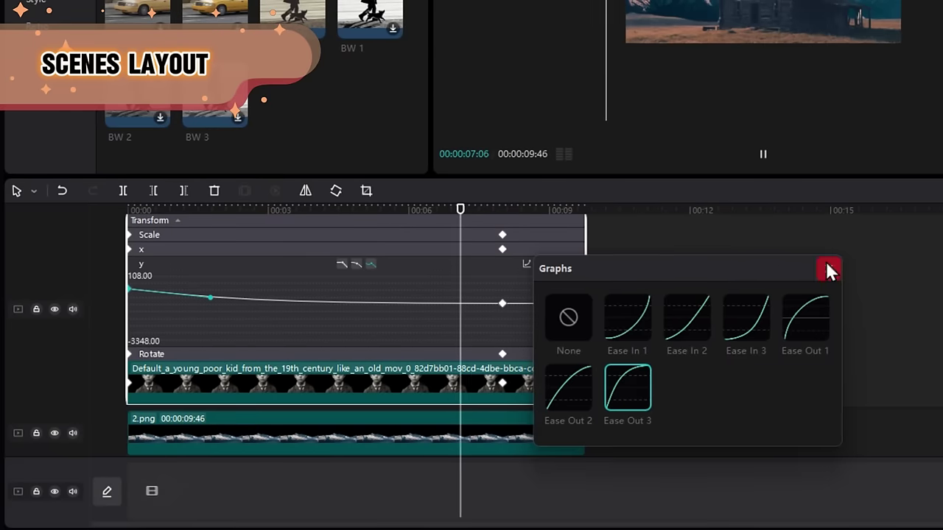
{"action": "left_click", "coordinate": [826, 265]}
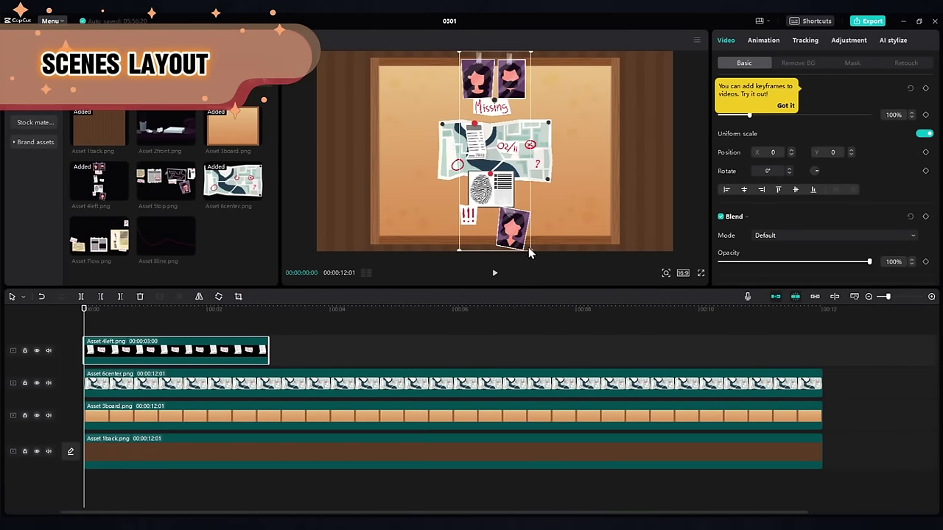
Shrink the left board items, extend them to 6:21, and add the top board items as a layer
{"action": "left_click_drag", "start_coordinate": [529, 247], "coordinate": [440, 221]}
{"action": "left_click_drag", "start_coordinate": [268, 350], "coordinate": [473, 350]}
{"action": "left_click_drag", "start_coordinate": [158, 180], "coordinate": [108, 343]}
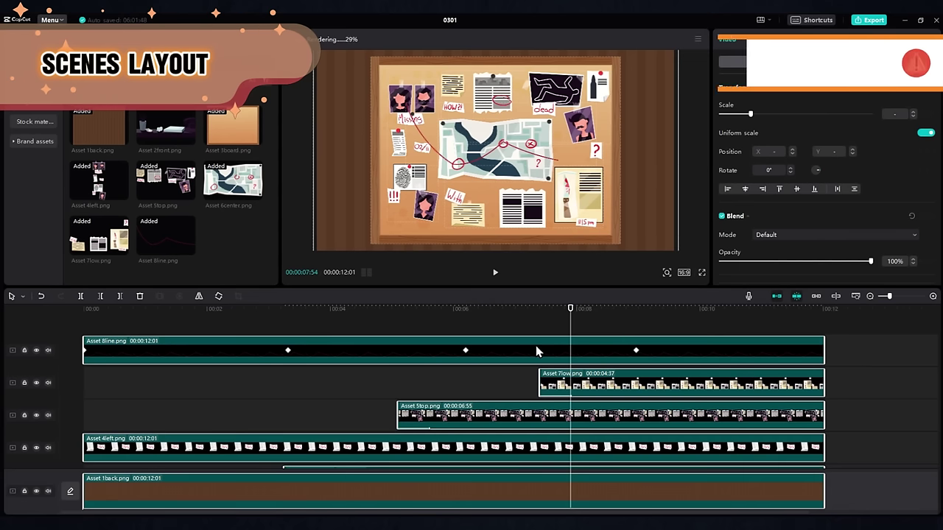
Merge the board layers into a compound clip and play back the camera zoom
{"action": "right_click", "coordinate": [541, 380]}
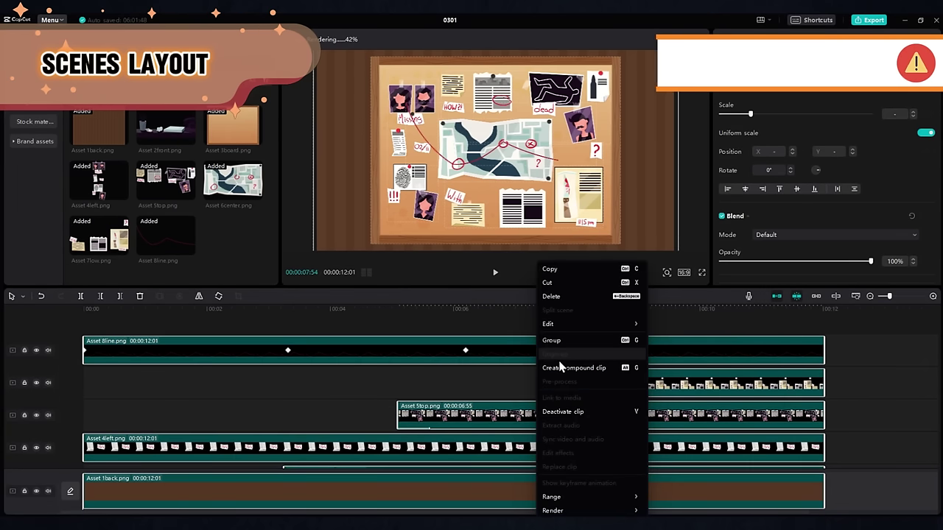
{"action": "left_click", "coordinate": [562, 368]}
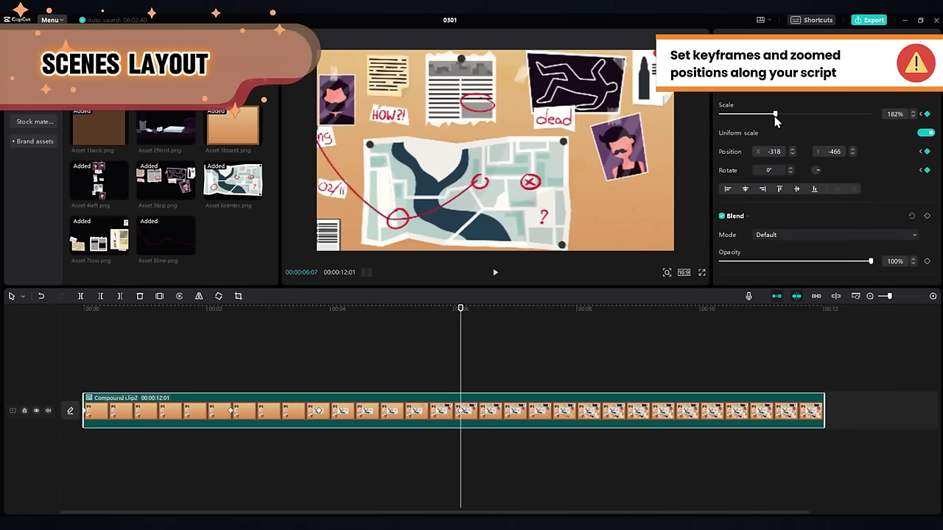
{"action": "left_click", "coordinate": [495, 272]}
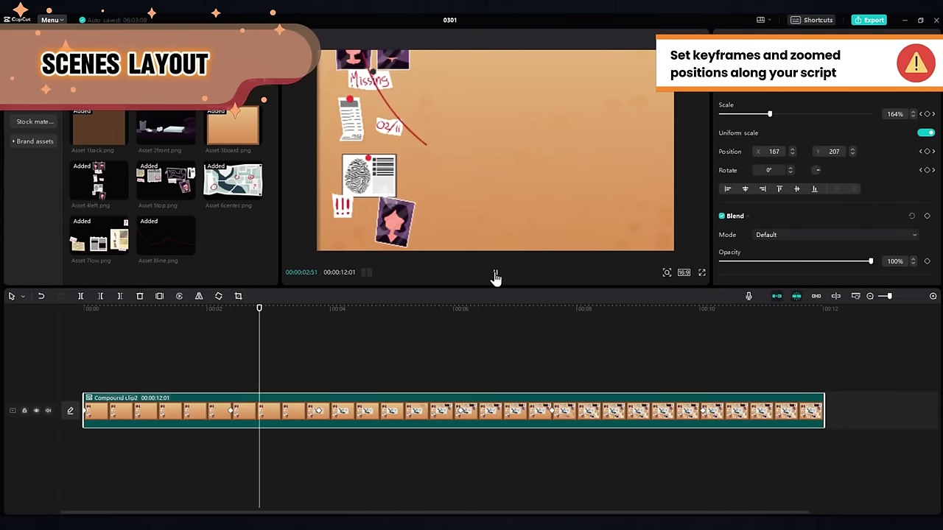
Move to about 9 seconds and curve the compound clip's y-position keyframes
{"action": "left_click", "coordinate": [646, 310]}
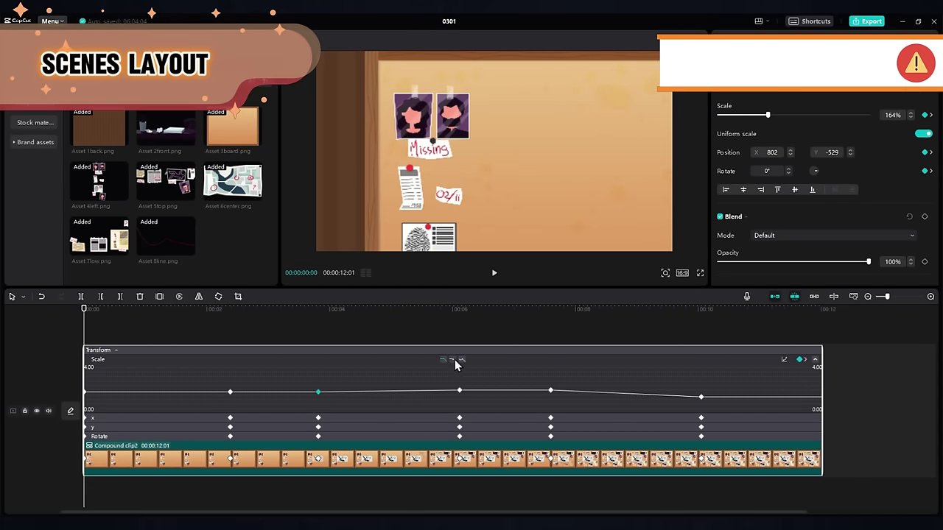
{"action": "left_click", "coordinate": [370, 373]}
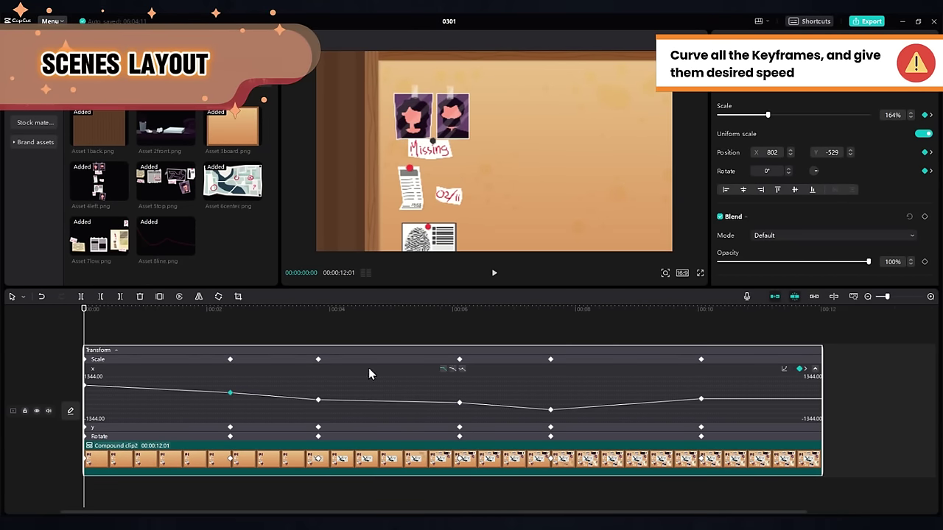
{"action": "left_click", "coordinate": [424, 426]}
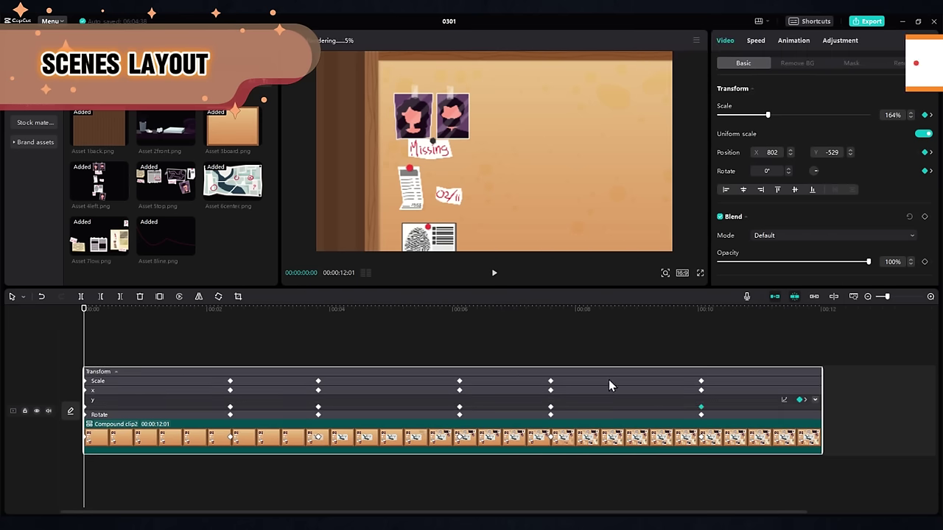
Drag the Rebound Swing effect onto the detective board clip
{"action": "left_click", "coordinate": [494, 273]}
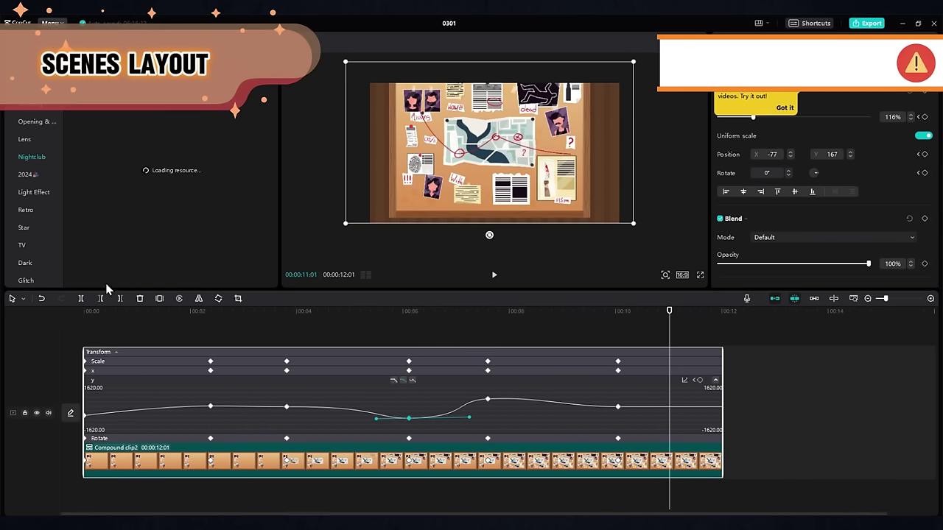
{"action": "scroll", "coordinate": [219, 220], "scroll_direction": "down", "scroll_amount": 1}
{"action": "left_click_drag", "start_coordinate": [193, 221], "coordinate": [213, 461]}
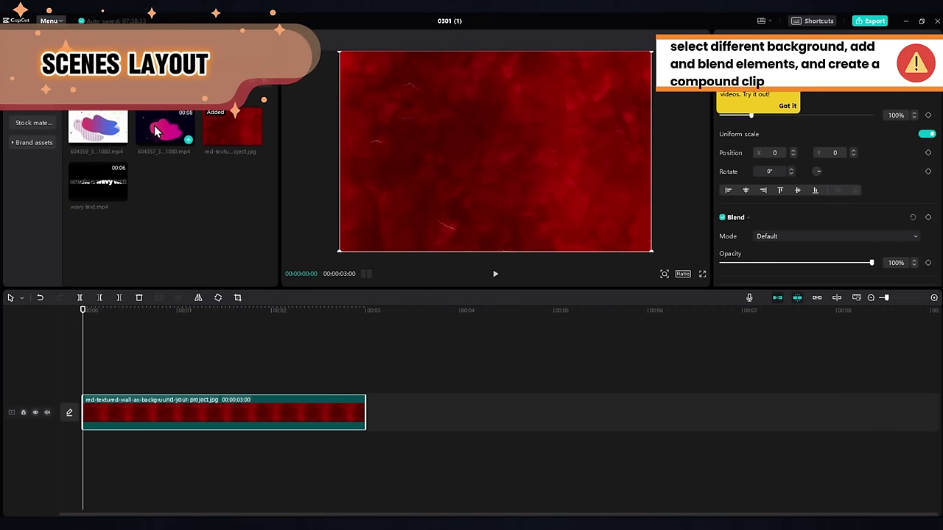
Add the abstract animation on a new track above the red wall, blended with Darken
{"action": "left_click_drag", "start_coordinate": [155, 131], "coordinate": [104, 255]}
{"action": "left_click_drag", "start_coordinate": [81, 142], "coordinate": [84, 384]}
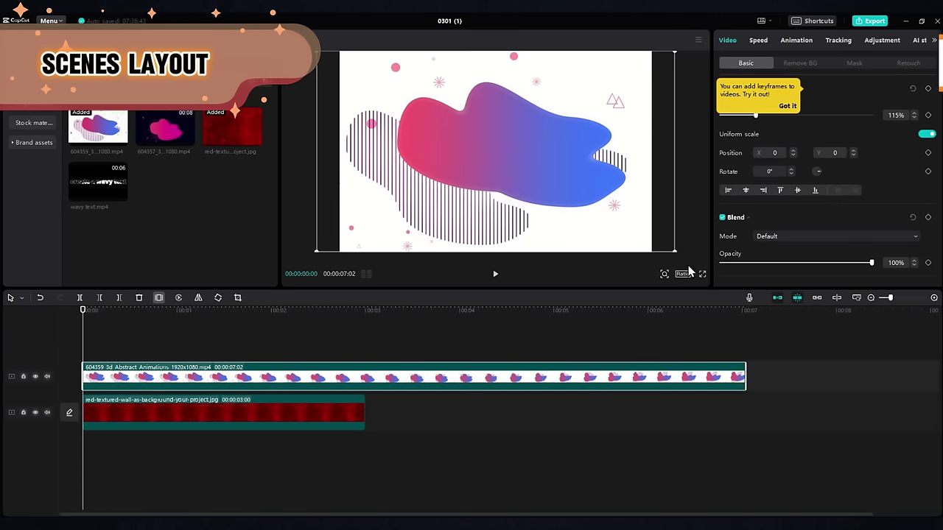
{"action": "left_click", "coordinate": [811, 237]}
{"action": "left_click", "coordinate": [784, 298]}
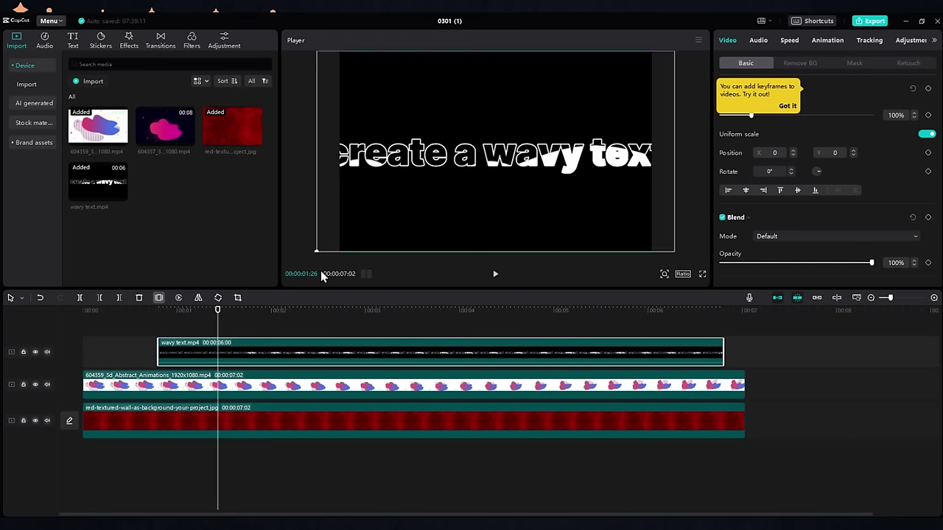
Add the wavy text with Brighten blending and merge the stack into Compound clip1
{"action": "left_click", "coordinate": [773, 234]}
{"action": "left_click", "coordinate": [781, 269]}
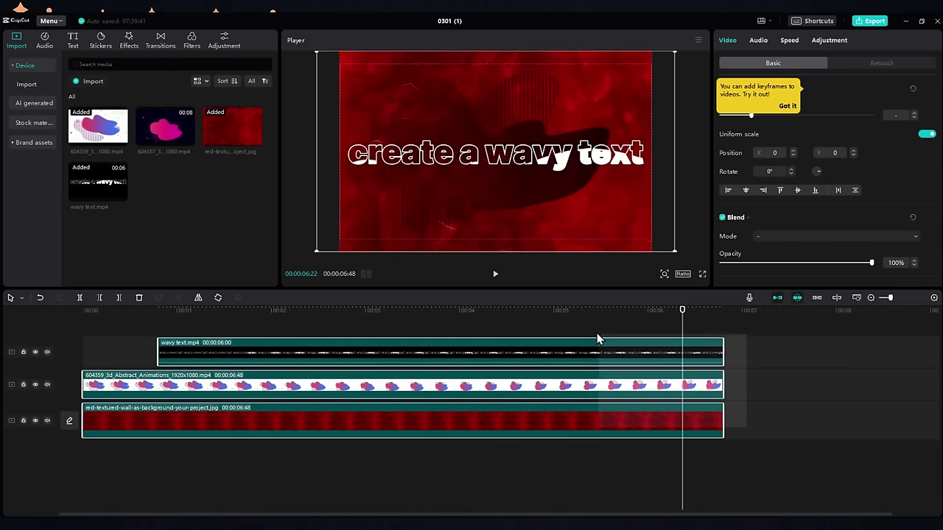
{"action": "right_click", "coordinate": [595, 355]}
{"action": "left_click", "coordinate": [632, 356]}
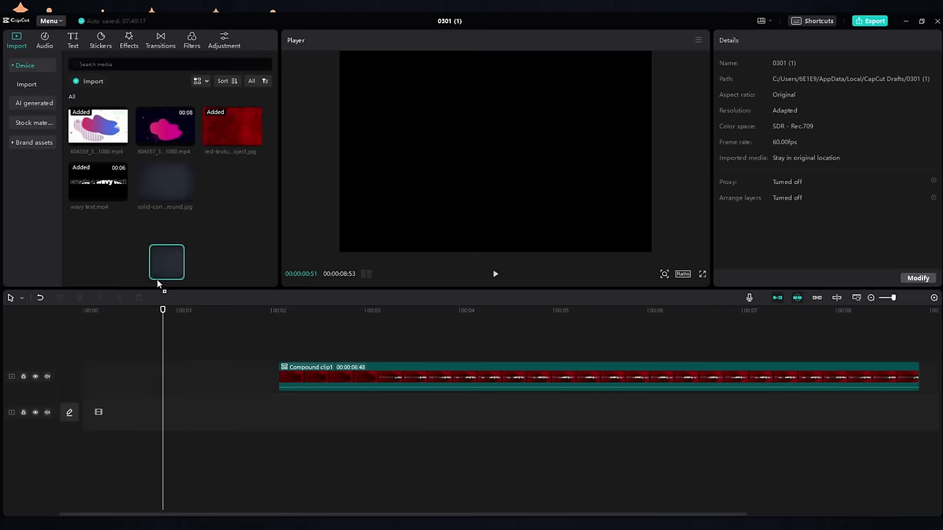
Put the concrete wall under Compound clip1 and keyframe a mirror mask widening from a thin line
{"action": "left_click_drag", "start_coordinate": [166, 262], "coordinate": [111, 413]}
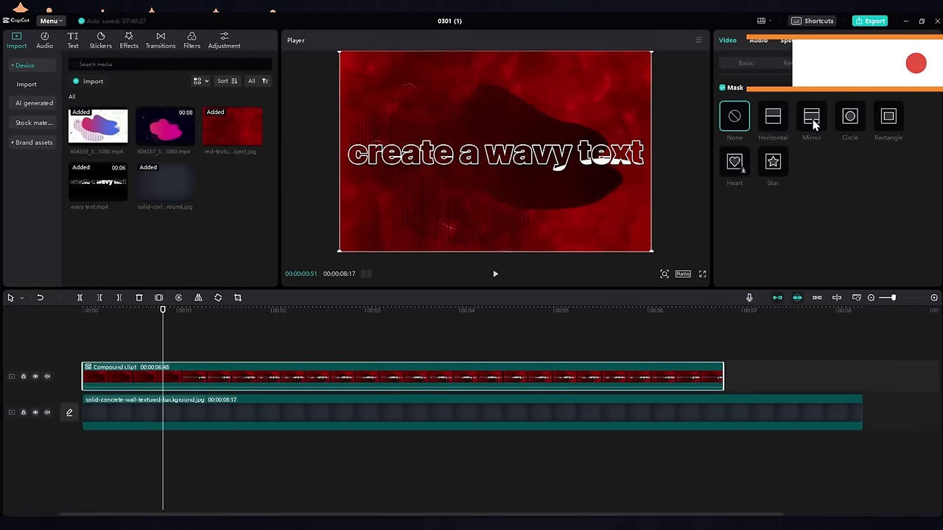
{"action": "left_click_drag", "start_coordinate": [497, 197], "coordinate": [496, 151]}
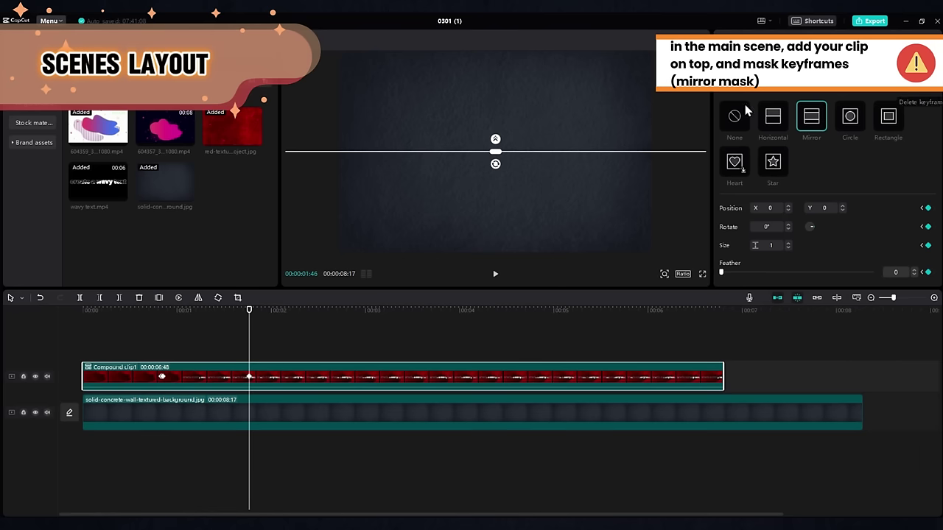
{"action": "left_click_drag", "start_coordinate": [494, 174], "coordinate": [493, 221]}
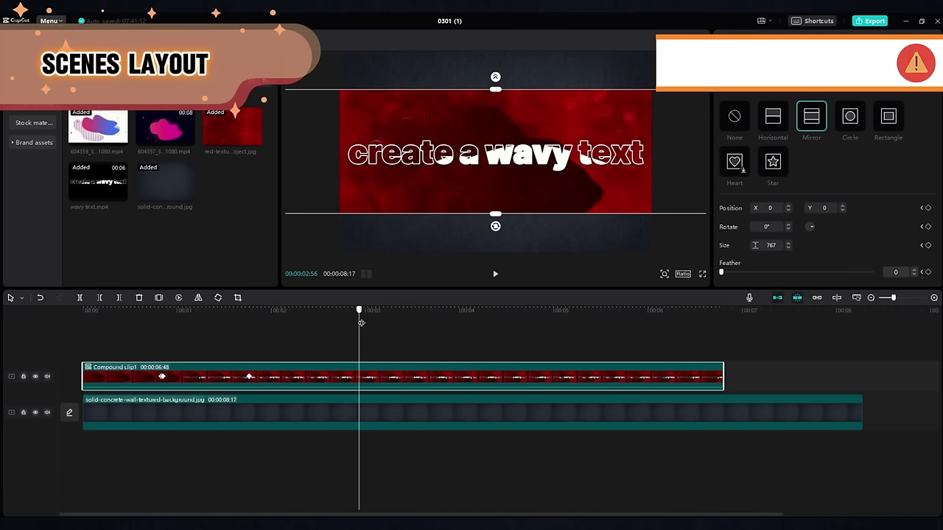
{"action": "left_click_drag", "start_coordinate": [361, 322], "coordinate": [555, 323]}
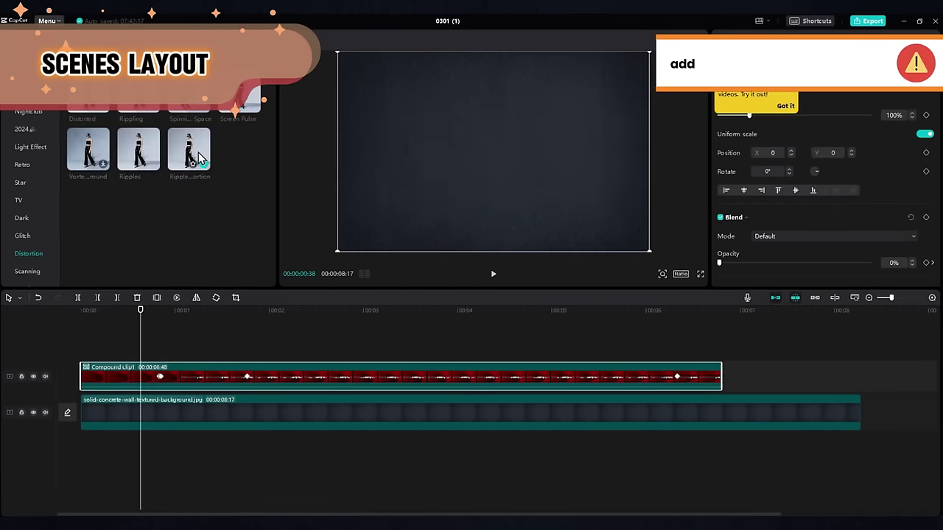
Drag Ripple Distortion from the Distortion effects onto Compound clip1
{"action": "left_click_drag", "start_coordinate": [189, 149], "coordinate": [219, 195]}
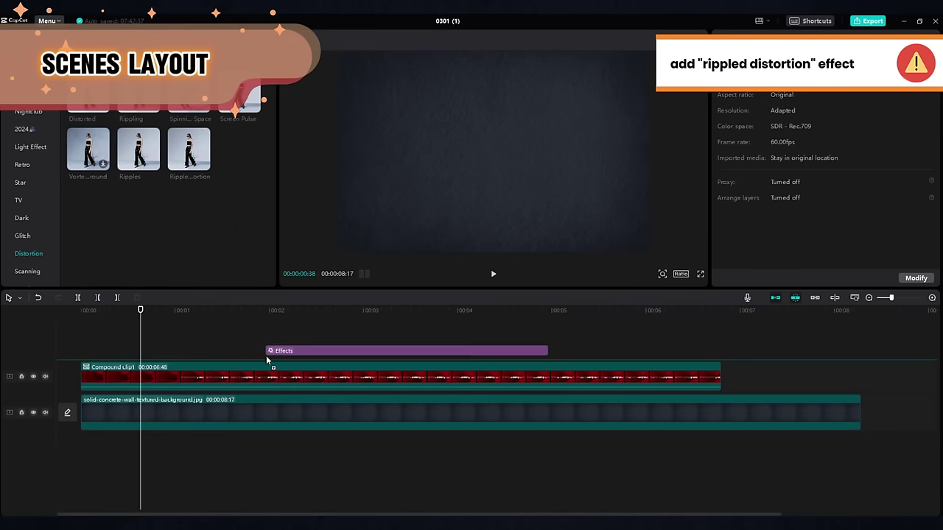
{"action": "left_click_drag", "start_coordinate": [267, 360], "coordinate": [274, 378]}
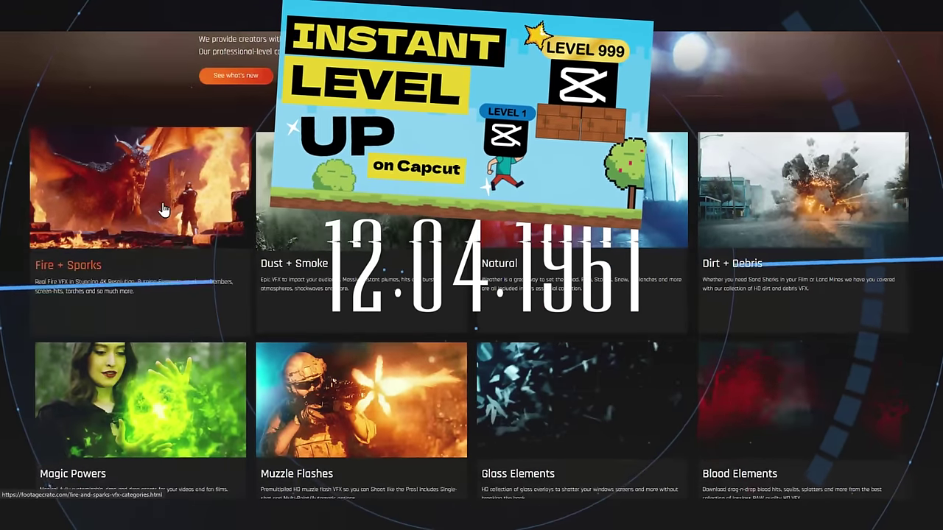
Browse through the Fire & Sparks collection
{"action": "left_click", "coordinate": [164, 210]}
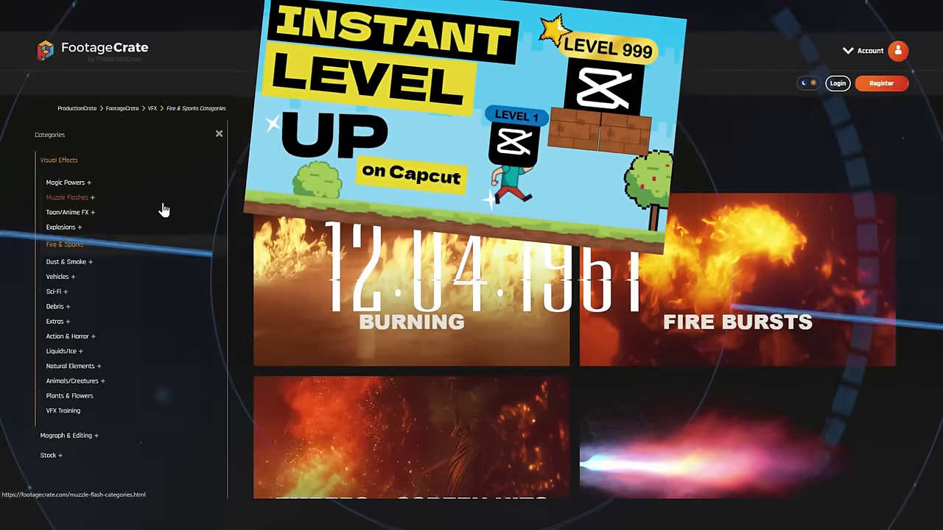
{"action": "scroll", "coordinate": [475, 295], "scroll_direction": "down", "scroll_amount": 3}
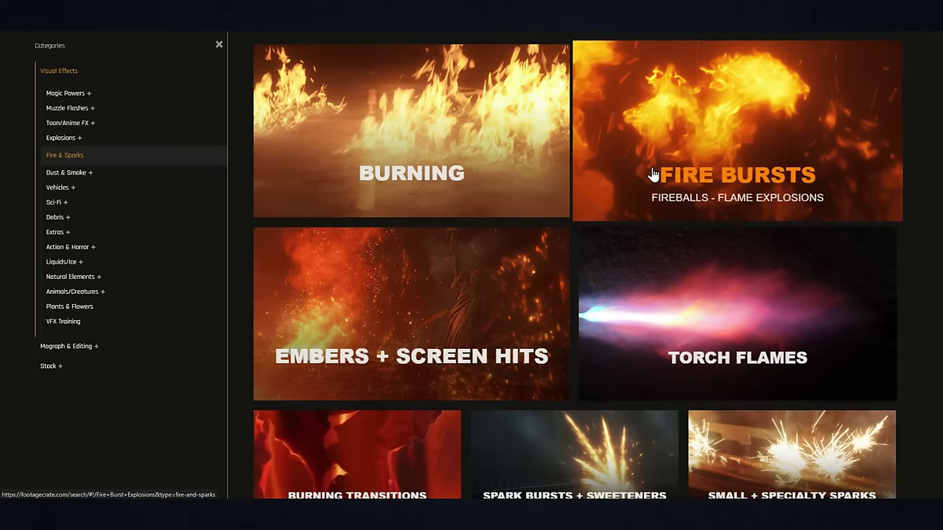
{"action": "scroll", "coordinate": [634, 177], "scroll_direction": "down", "scroll_amount": 7}
{"action": "scroll", "coordinate": [649, 185], "scroll_direction": "down", "scroll_amount": 2}
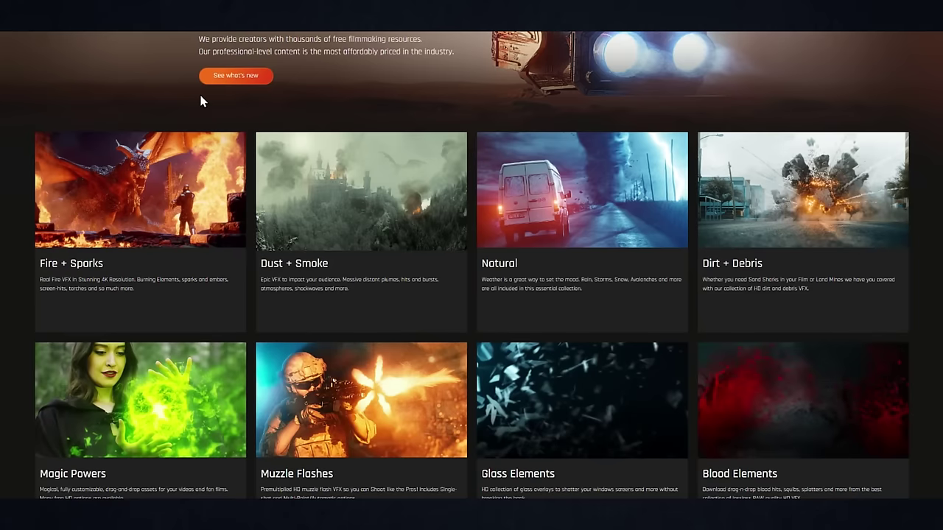
{"action": "scroll", "coordinate": [352, 214], "scroll_direction": "down", "scroll_amount": 1}
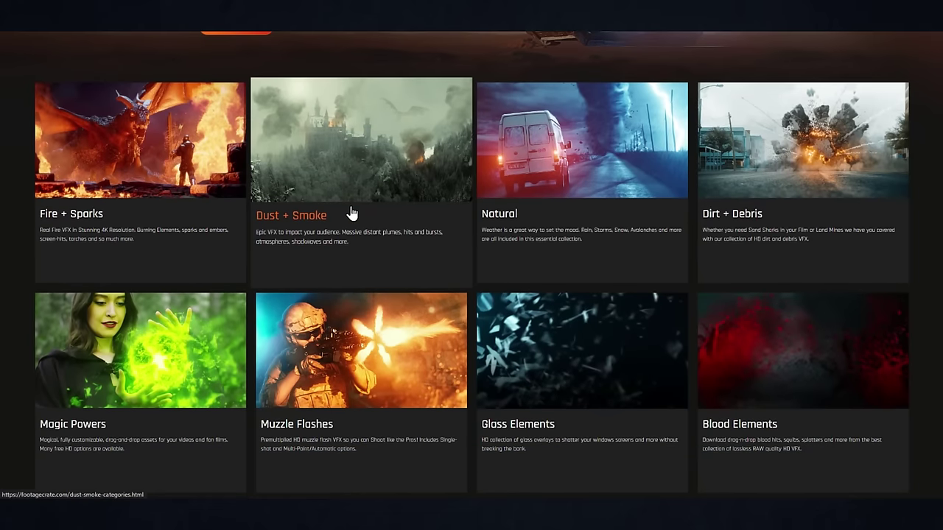
{"action": "scroll", "coordinate": [352, 213], "scroll_direction": "down", "scroll_amount": 1}
Browse the Magic Powers collection, then open the full Textures & Overlay Filters grid
{"action": "left_click", "coordinate": [214, 324]}
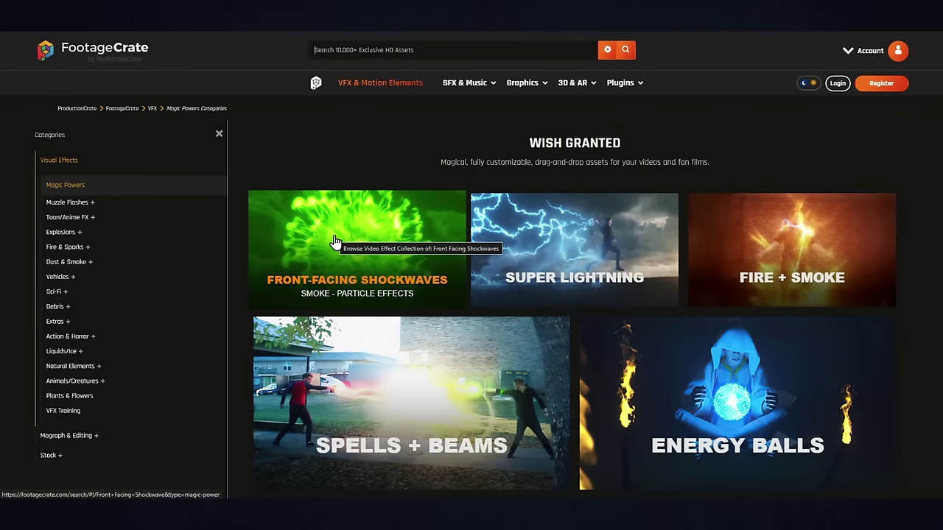
{"action": "scroll", "coordinate": [769, 243], "scroll_direction": "down", "scroll_amount": 4}
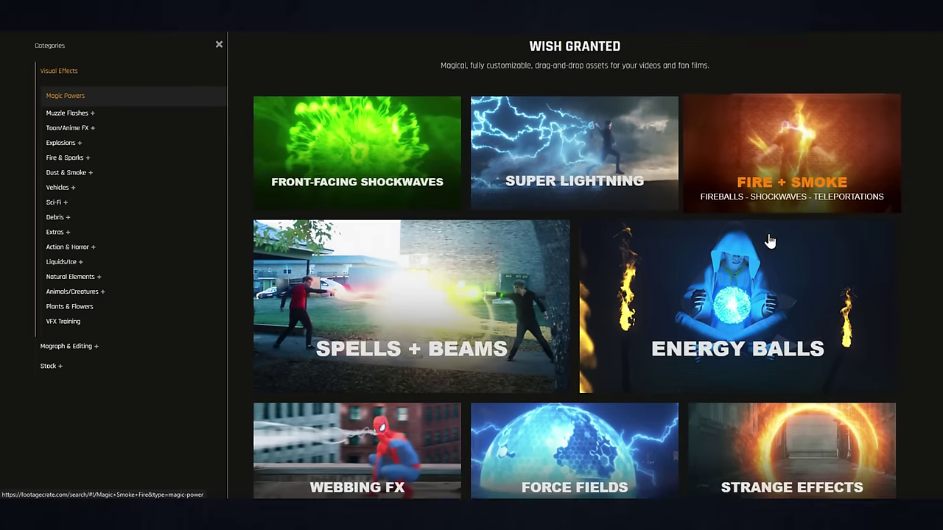
{"action": "scroll", "coordinate": [768, 242], "scroll_direction": "down", "scroll_amount": 12}
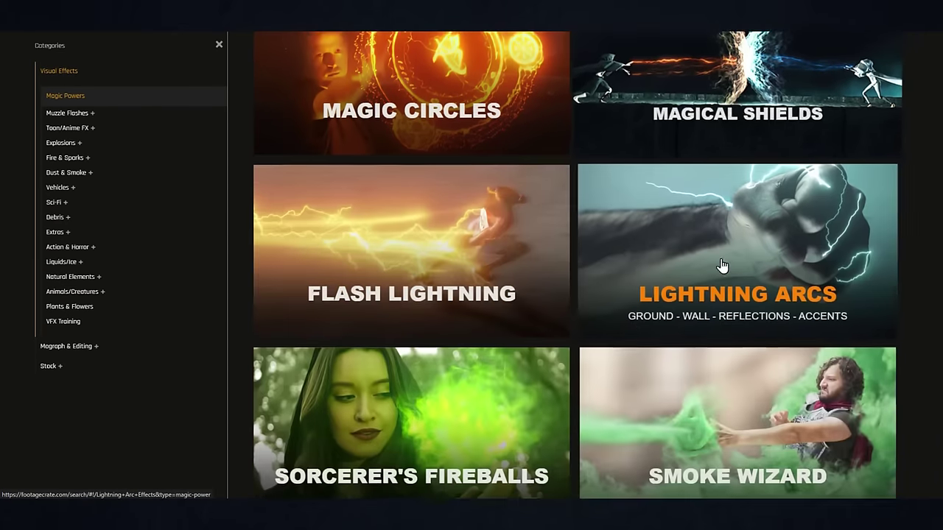
{"action": "scroll", "coordinate": [522, 313], "scroll_direction": "down", "scroll_amount": 7}
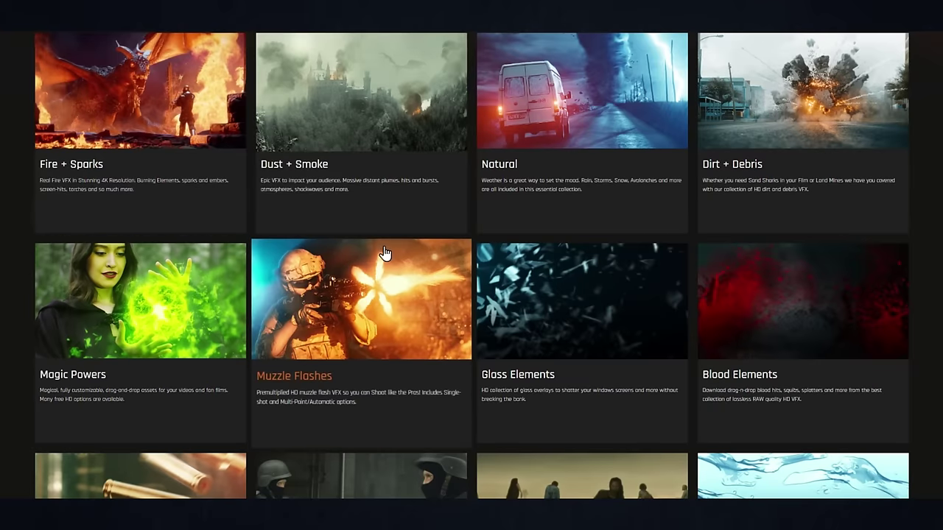
{"action": "scroll", "coordinate": [385, 248], "scroll_direction": "down", "scroll_amount": 7}
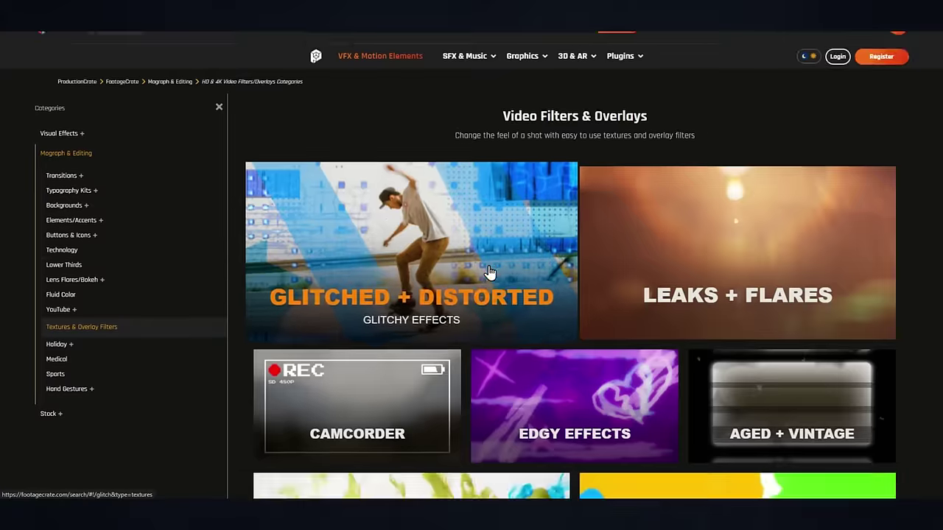
{"action": "scroll", "coordinate": [490, 272], "scroll_direction": "down", "scroll_amount": 10}
{"action": "left_click", "coordinate": [411, 226]}
{"action": "scroll", "coordinate": [471, 276], "scroll_direction": "down", "scroll_amount": 4}
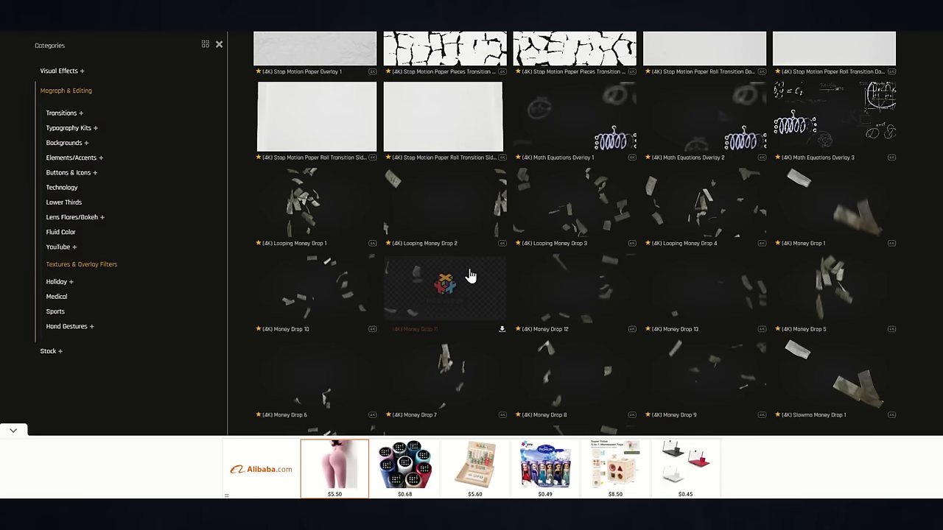